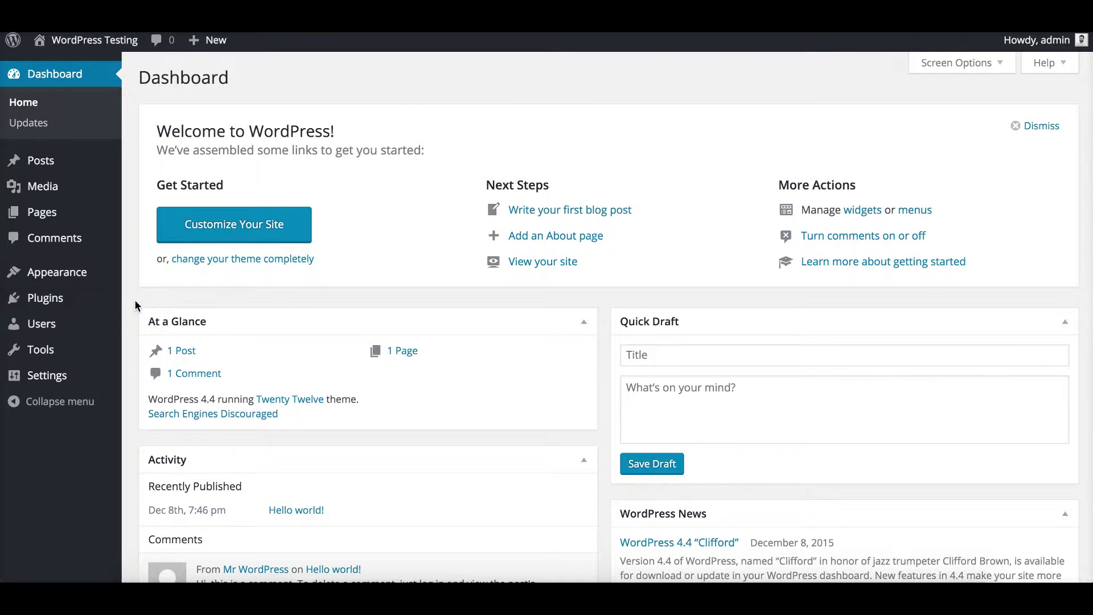
Step: Activate the Cardinal Store Locator plugin and open its license settings at the License key field
{"action": "left_click", "coordinate": [70, 306]}
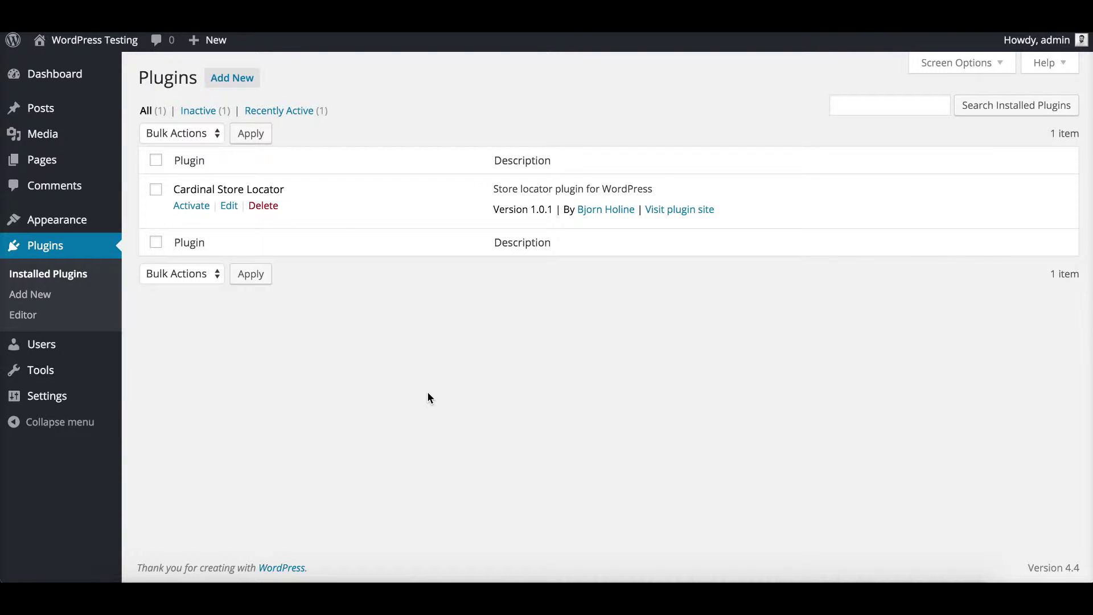
{"action": "left_click", "coordinate": [192, 206]}
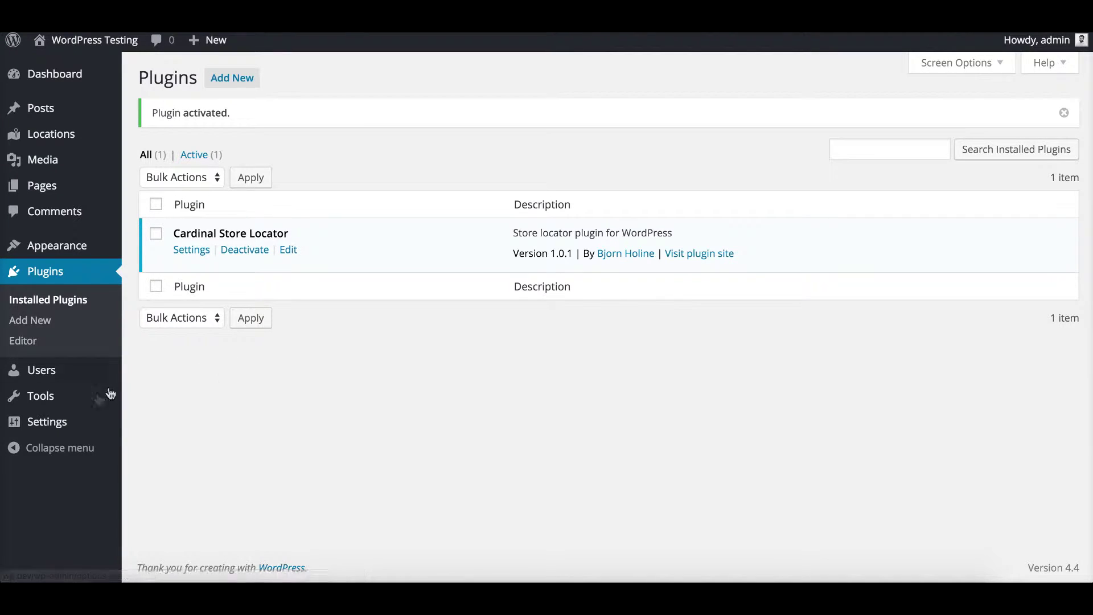
{"action": "mouse_move", "coordinate": [80, 425]}
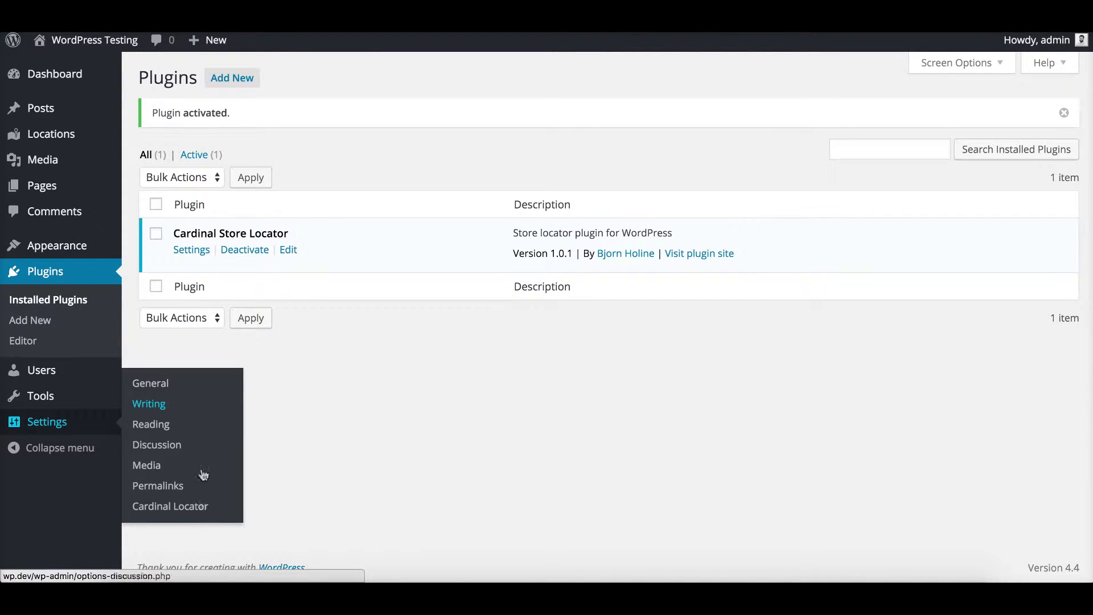
{"action": "left_click", "coordinate": [193, 506]}
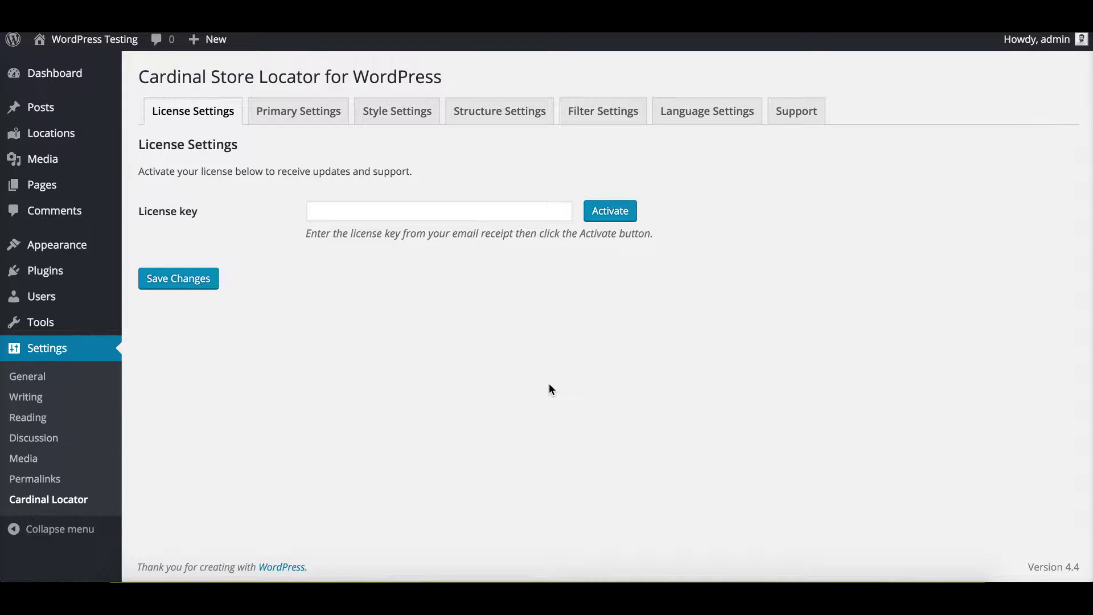
{"action": "left_click", "coordinate": [428, 205]}
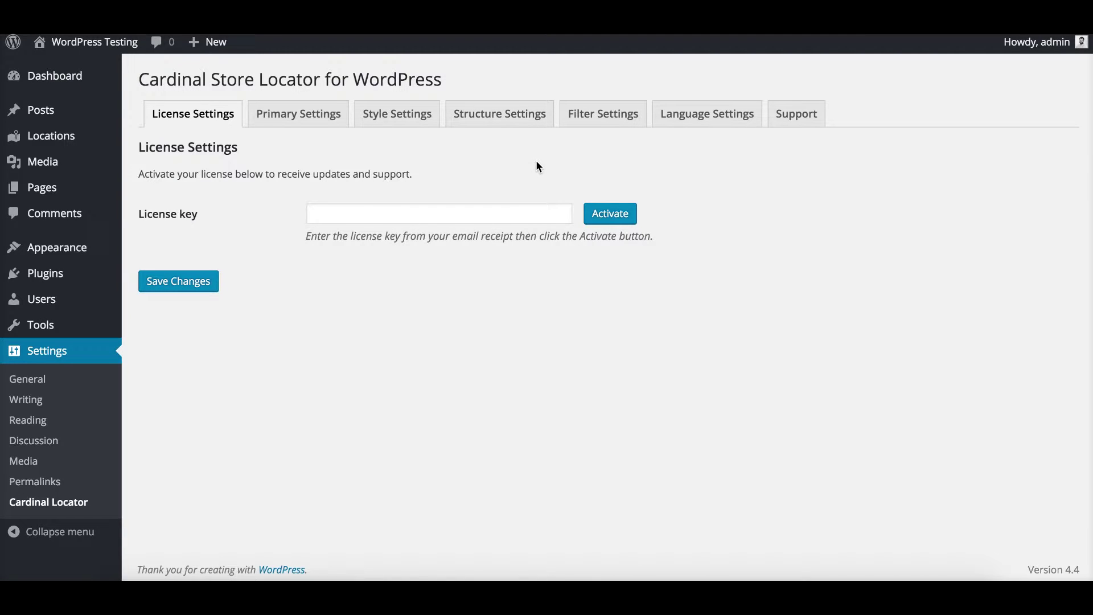
Step: View the list of all store locations
{"action": "mouse_move", "coordinate": [86, 143]}
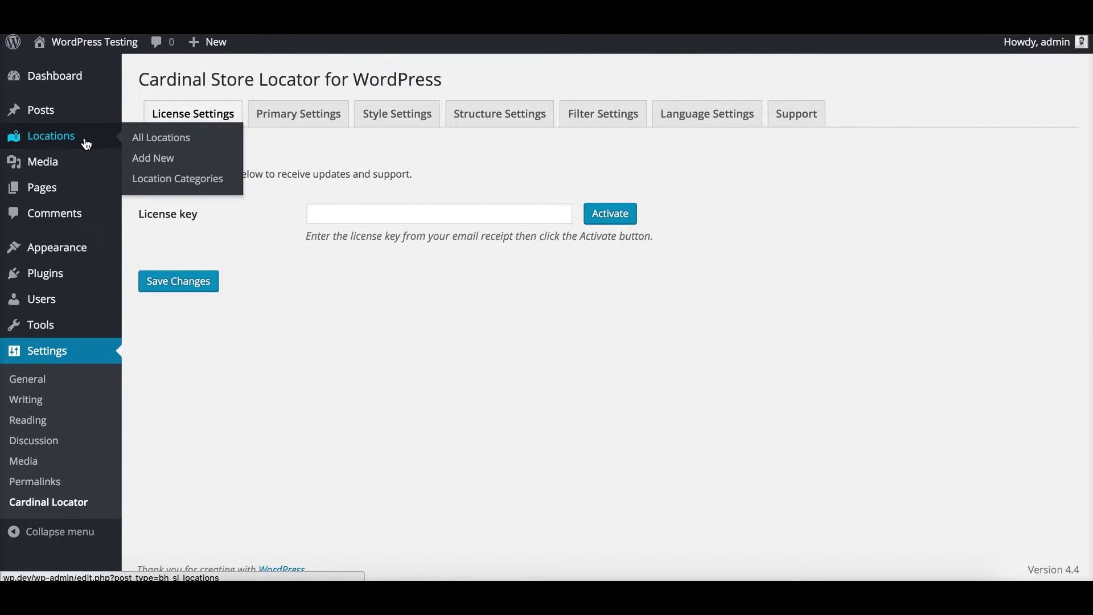
{"action": "left_click", "coordinate": [86, 143]}
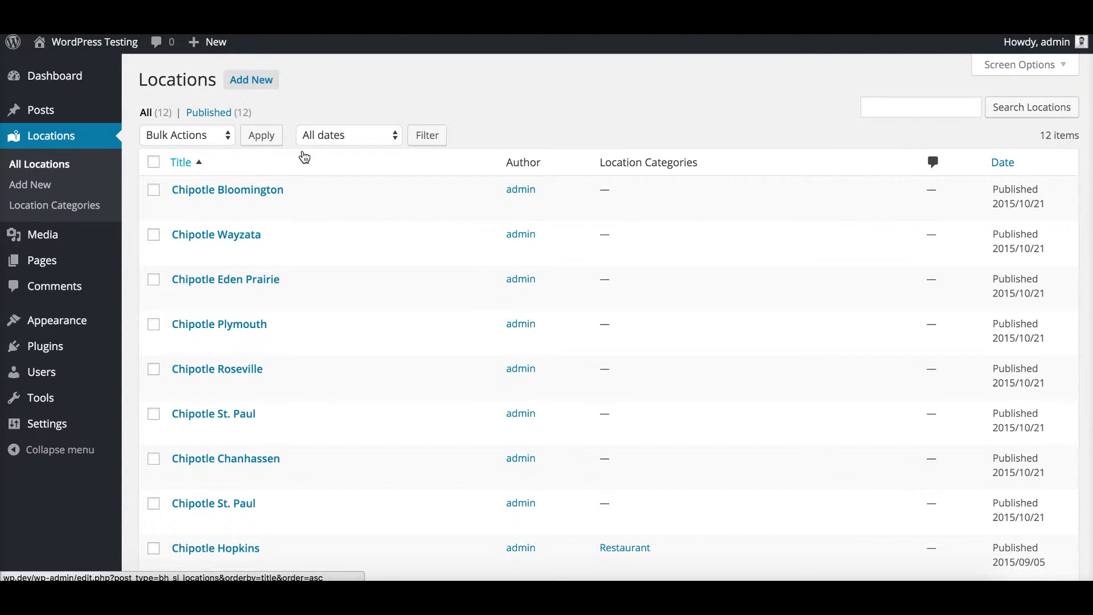
{"action": "mouse_move", "coordinate": [317, 197]}
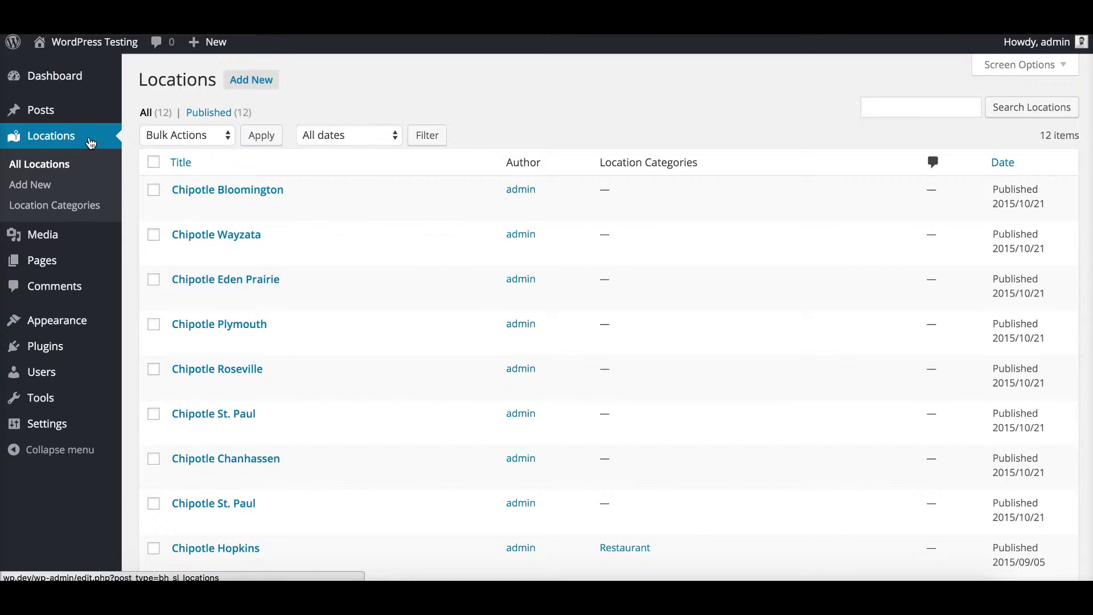
Step: Go to the Cardinal Locator's primary settings and look through the options down to Data source
{"action": "mouse_move", "coordinate": [30, 434]}
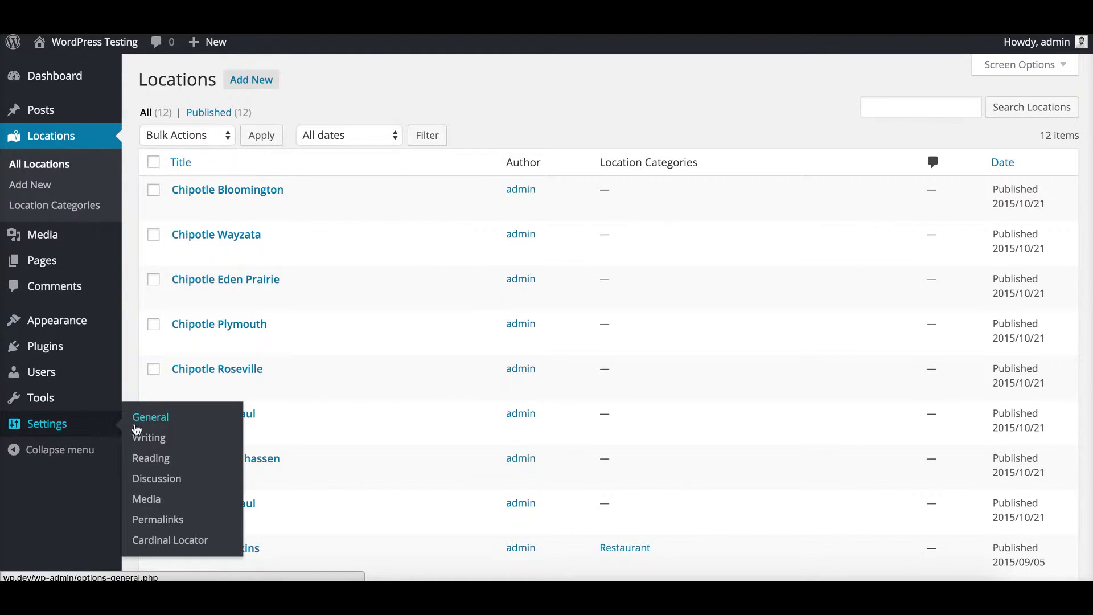
{"action": "left_click", "coordinate": [151, 547]}
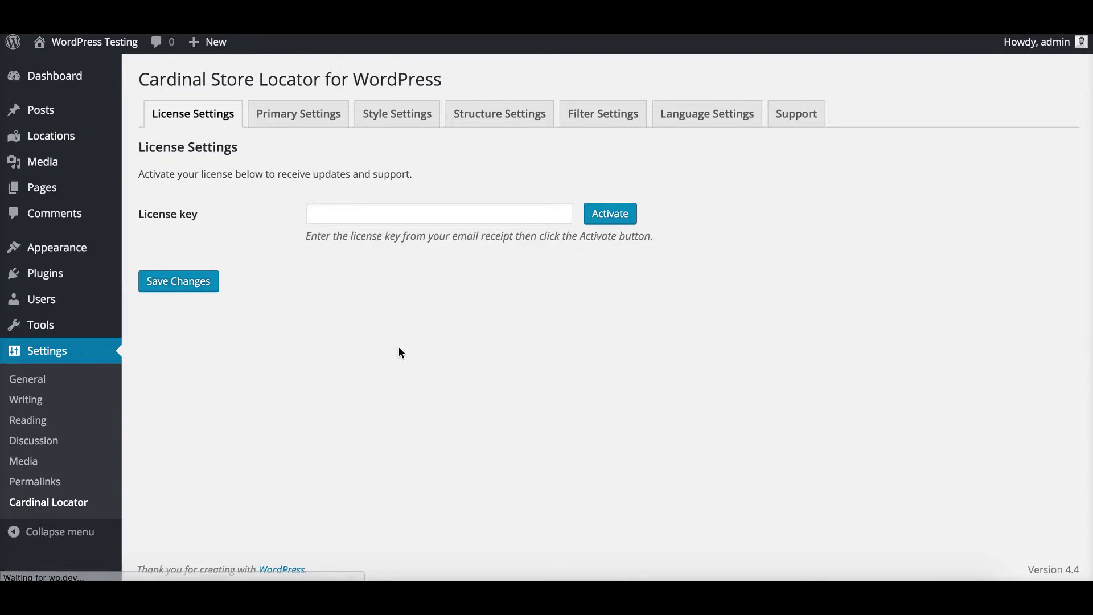
{"action": "left_click", "coordinate": [296, 108]}
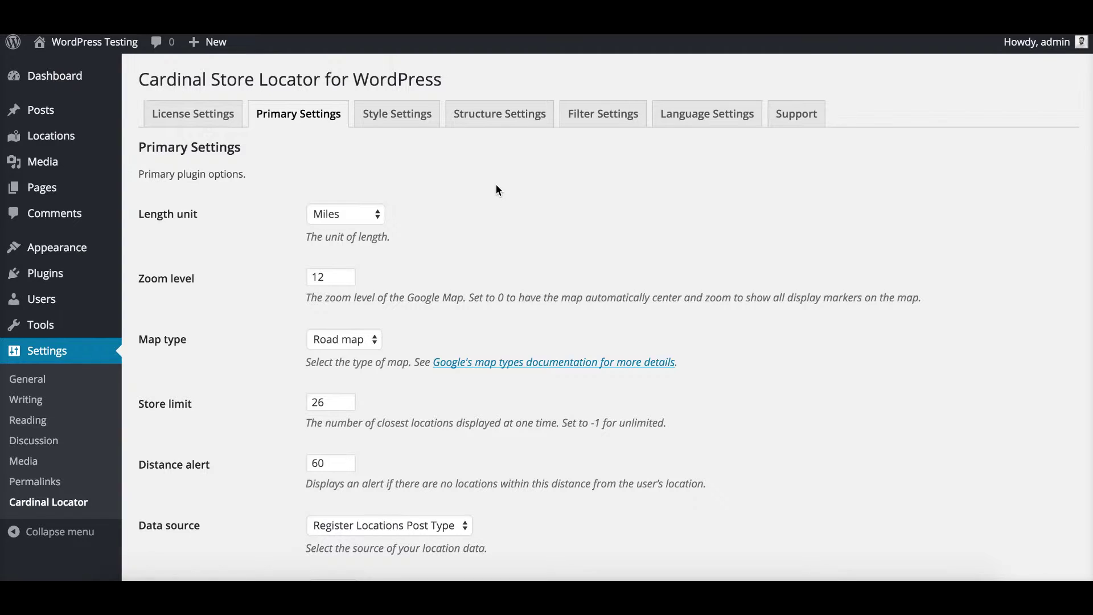
{"action": "scroll", "coordinate": [495, 185], "scroll_direction": "down", "scroll_amount": 5}
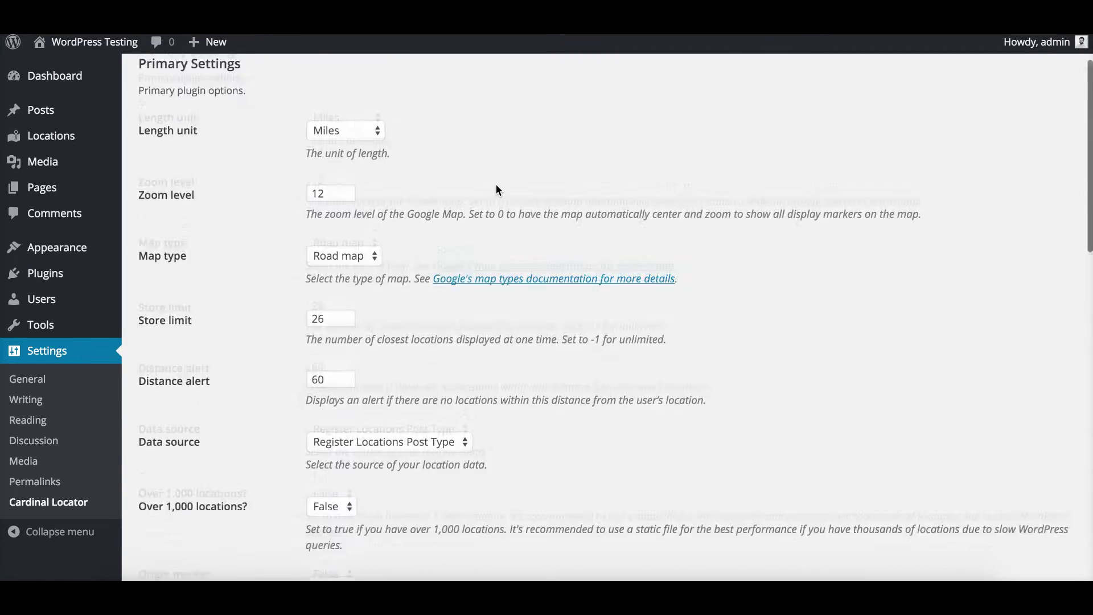
{"action": "scroll", "coordinate": [495, 187], "scroll_direction": "down", "scroll_amount": 3}
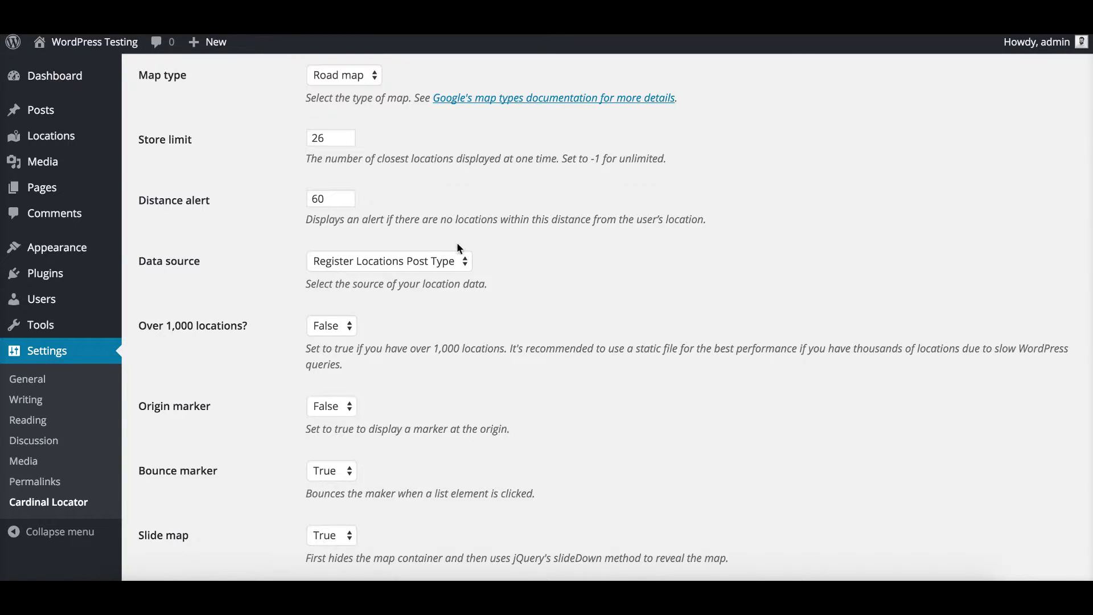
Step: Try Local File as the data source, check its data type choices, and switch back to Register Locations Post Type
{"action": "left_click", "coordinate": [454, 259]}
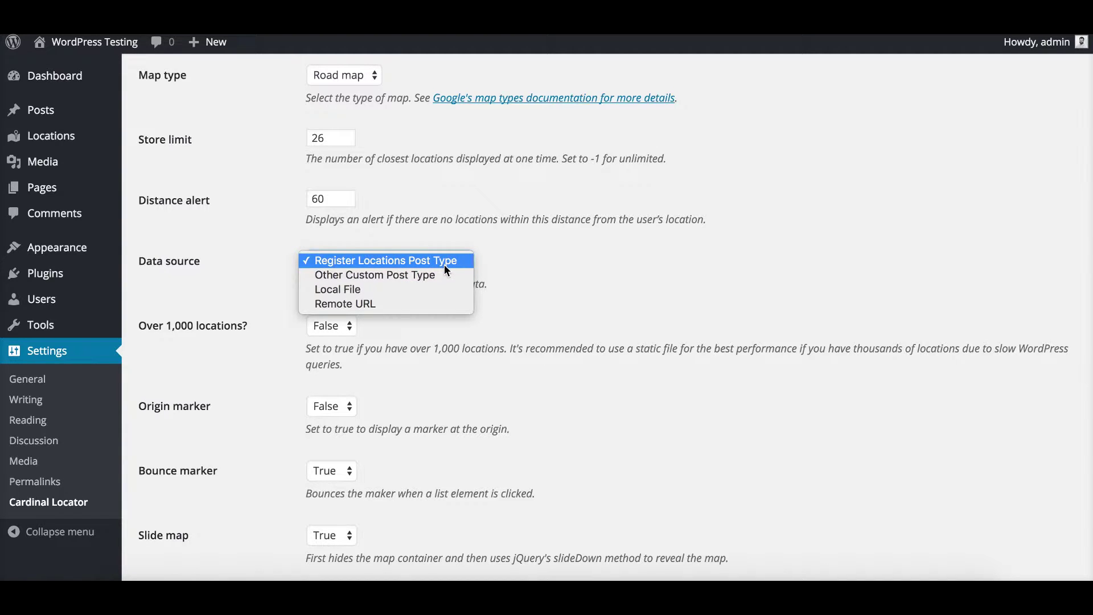
{"action": "left_click", "coordinate": [433, 293]}
{"action": "left_click", "coordinate": [348, 322]}
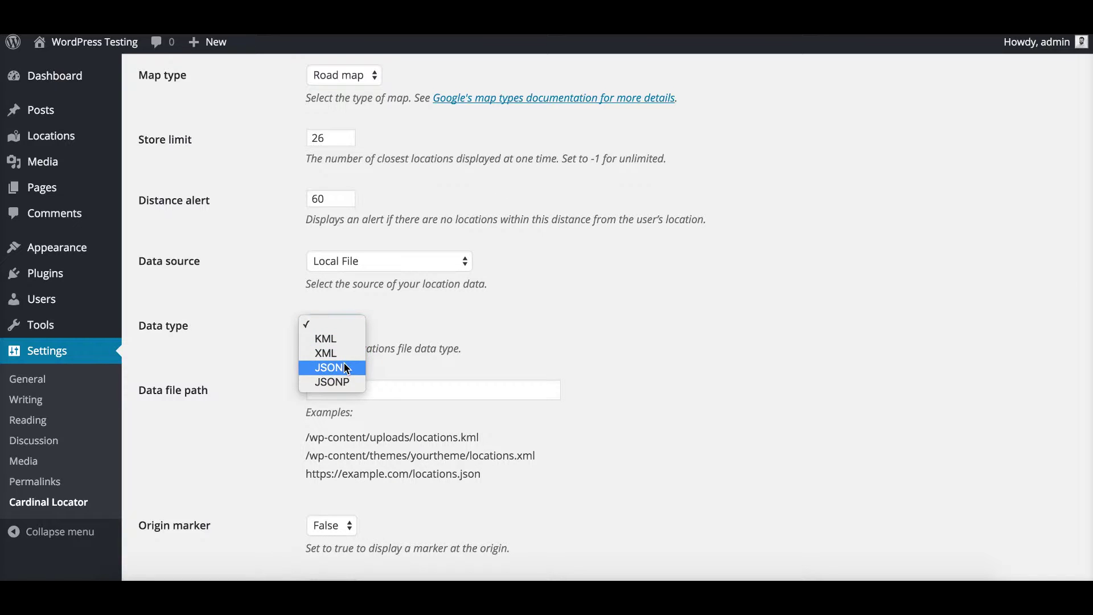
{"action": "left_click", "coordinate": [425, 315]}
{"action": "left_click", "coordinate": [385, 266]}
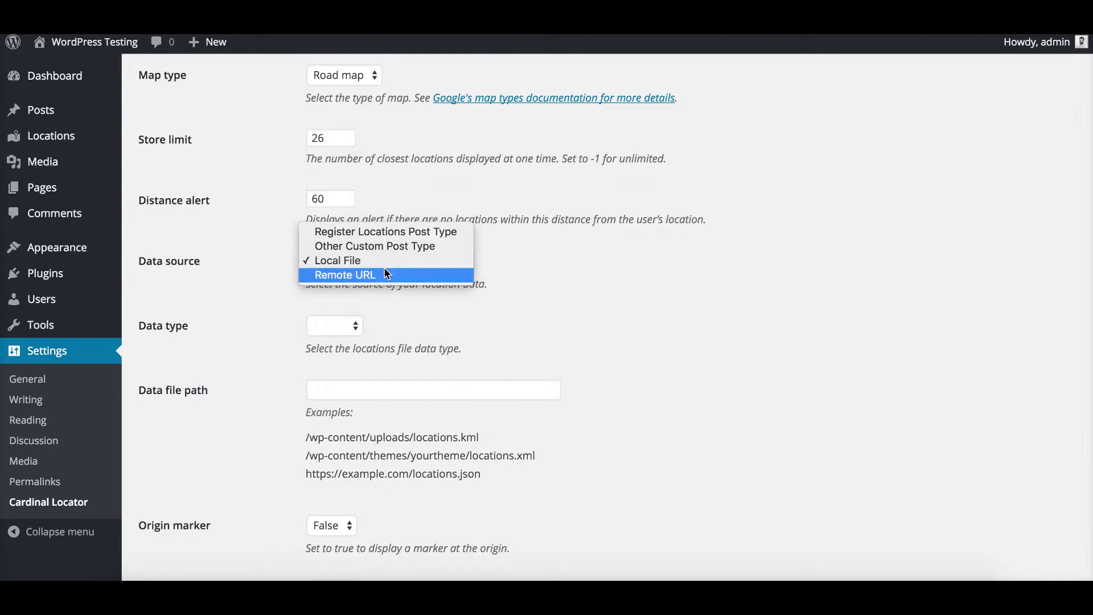
{"action": "left_click", "coordinate": [379, 234]}
Step: Review the available length units in the primary settings and keep Miles
{"action": "scroll", "coordinate": [598, 333], "scroll_direction": "up", "scroll_amount": 5}
{"action": "scroll", "coordinate": [599, 333], "scroll_direction": "down", "scroll_amount": 2}
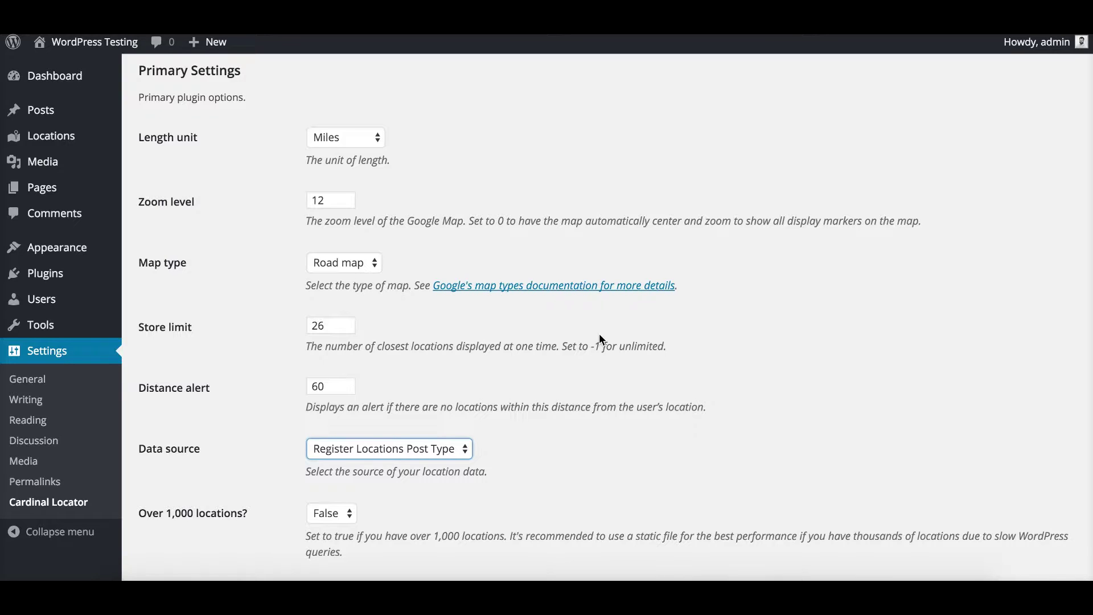
{"action": "left_click", "coordinate": [360, 139]}
{"action": "left_click", "coordinate": [444, 153]}
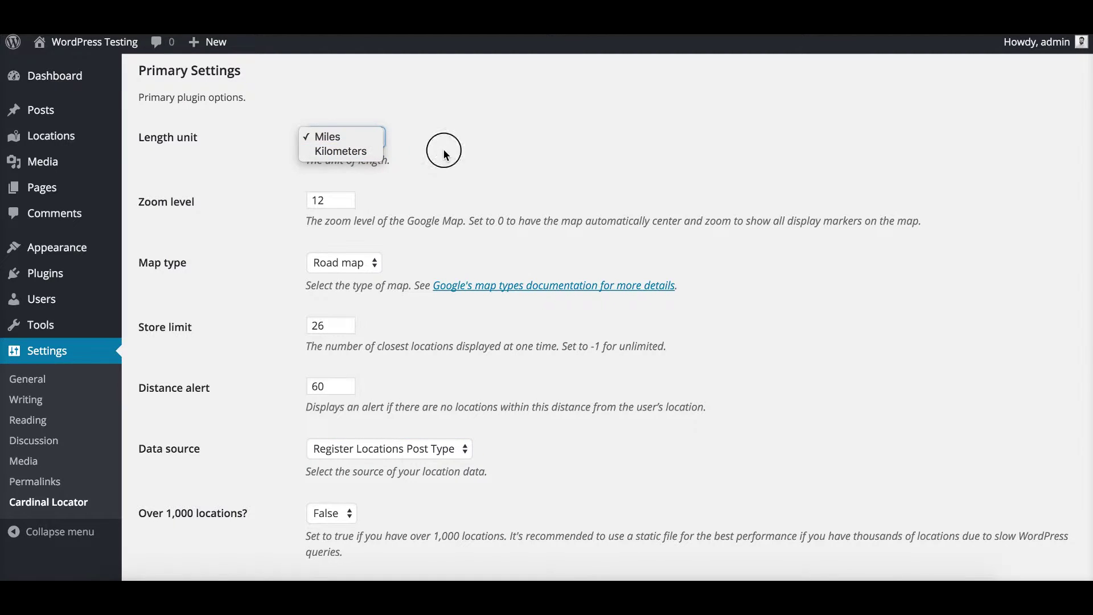
{"action": "left_click", "coordinate": [411, 180]}
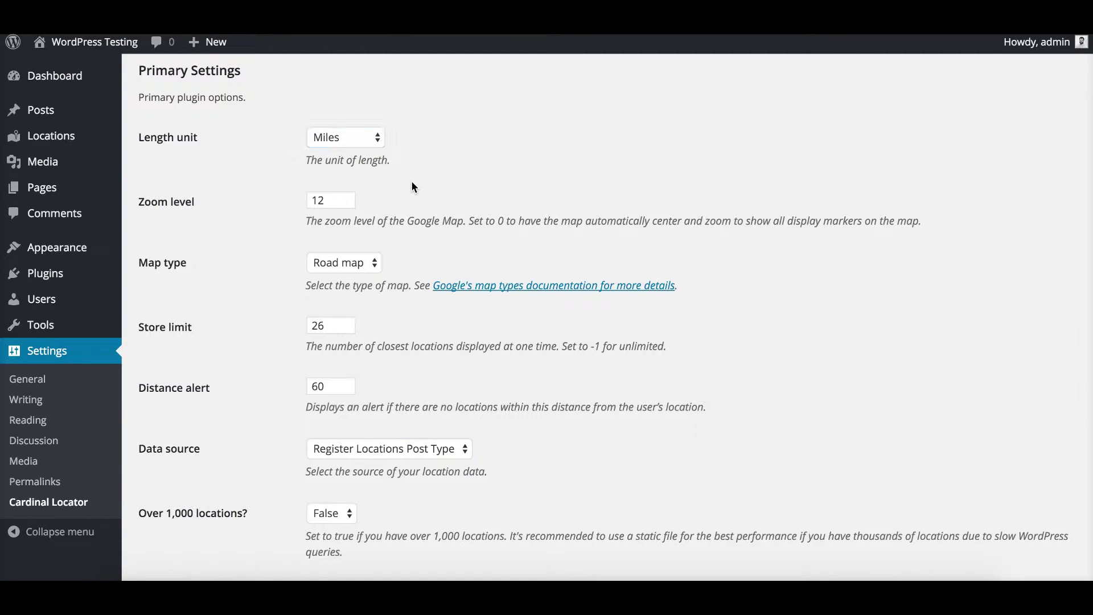
Step: Review the available map types in the primary settings and keep Road map
{"action": "scroll", "coordinate": [411, 180], "scroll_direction": "down", "scroll_amount": 3}
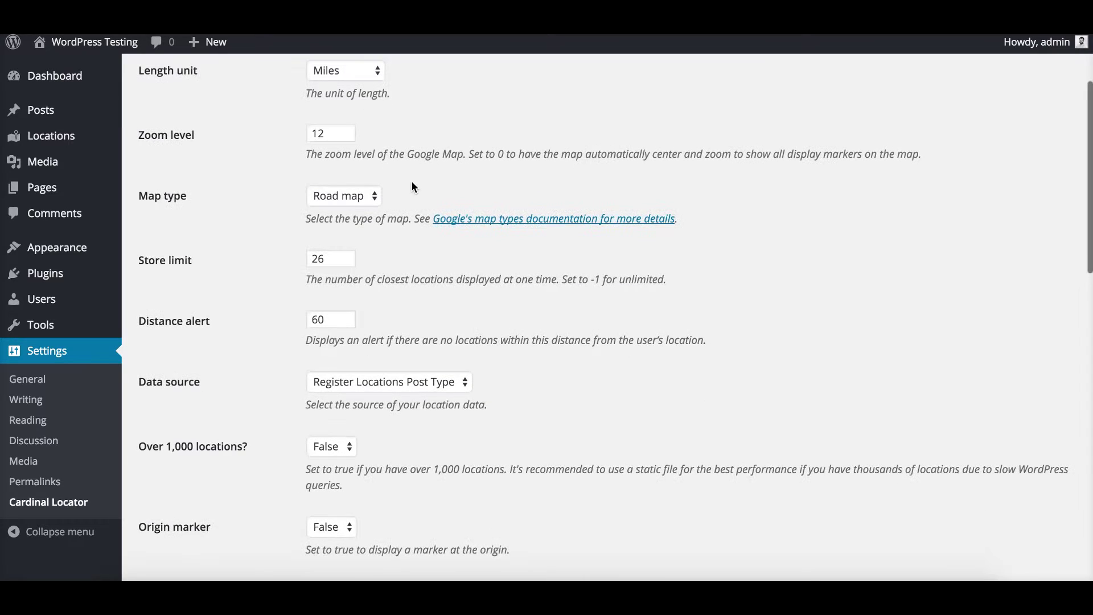
{"action": "left_click", "coordinate": [360, 197]}
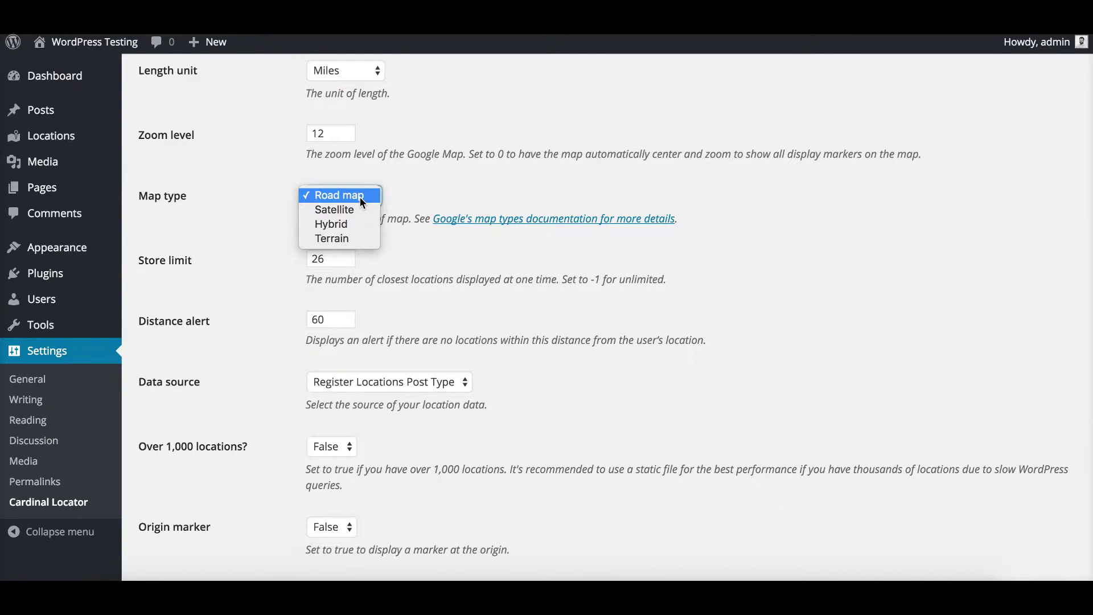
{"action": "left_click", "coordinate": [401, 244]}
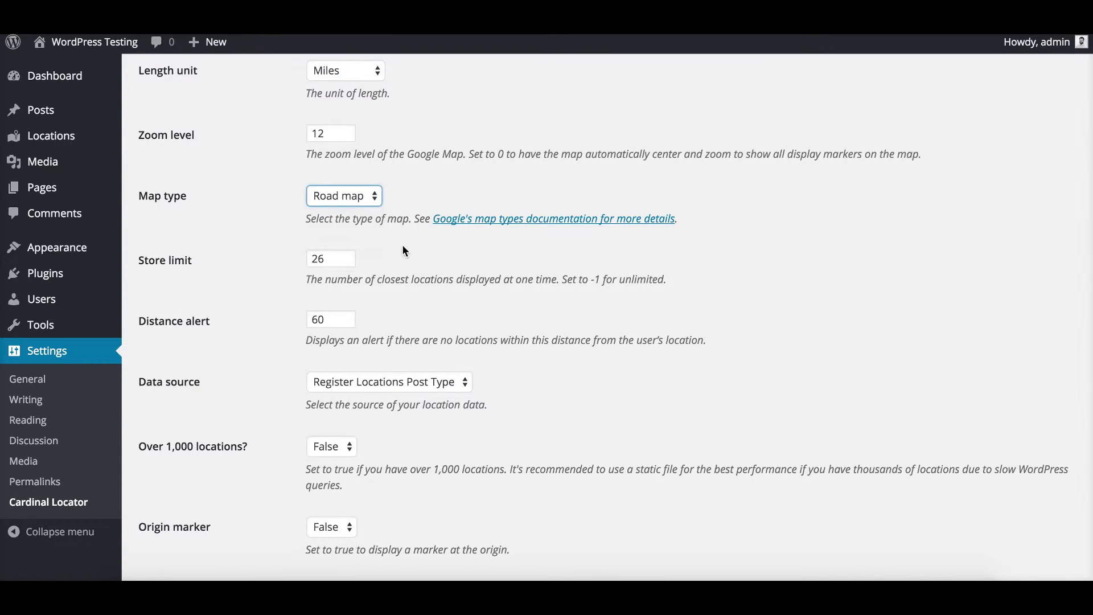
Step: Set the Origin marker option to True in the primary settings
{"action": "scroll", "coordinate": [403, 248], "scroll_direction": "down", "scroll_amount": 2}
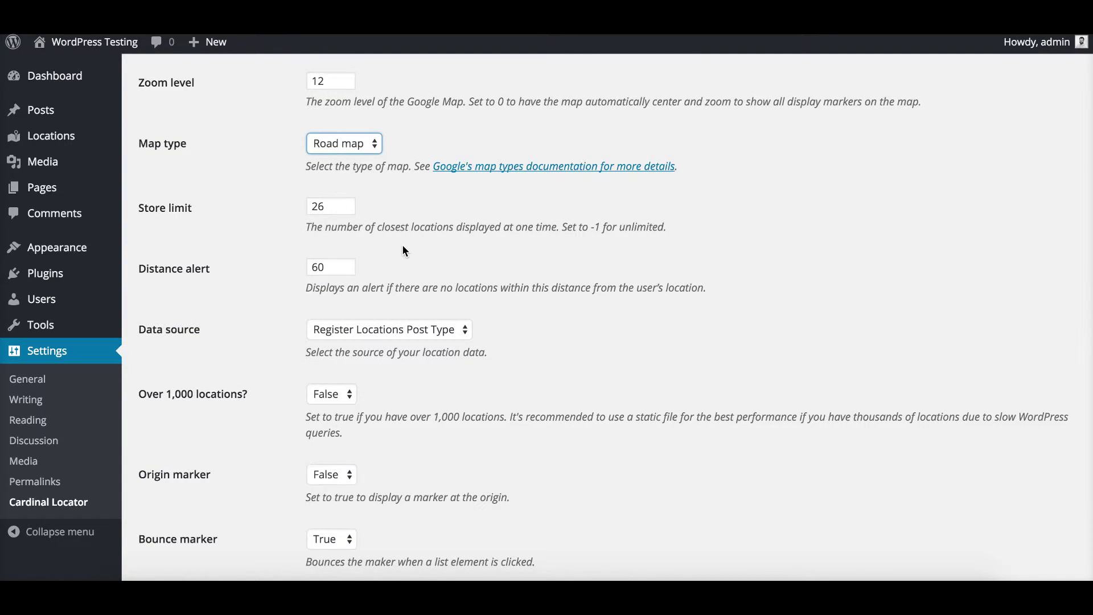
{"action": "scroll", "coordinate": [403, 246], "scroll_direction": "down", "scroll_amount": 2}
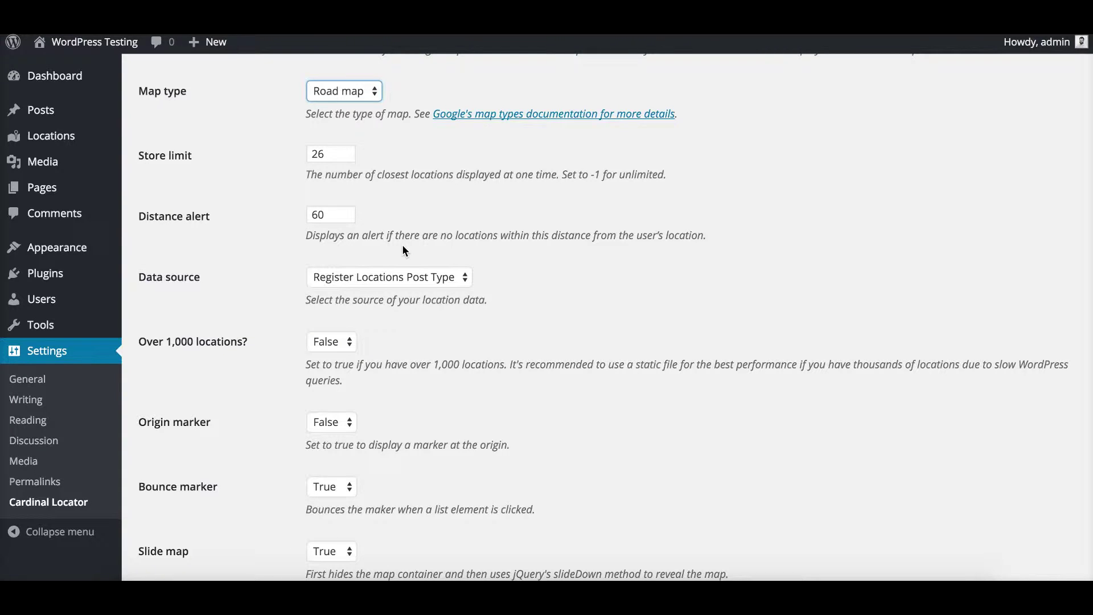
{"action": "scroll", "coordinate": [402, 247], "scroll_direction": "down", "scroll_amount": 5}
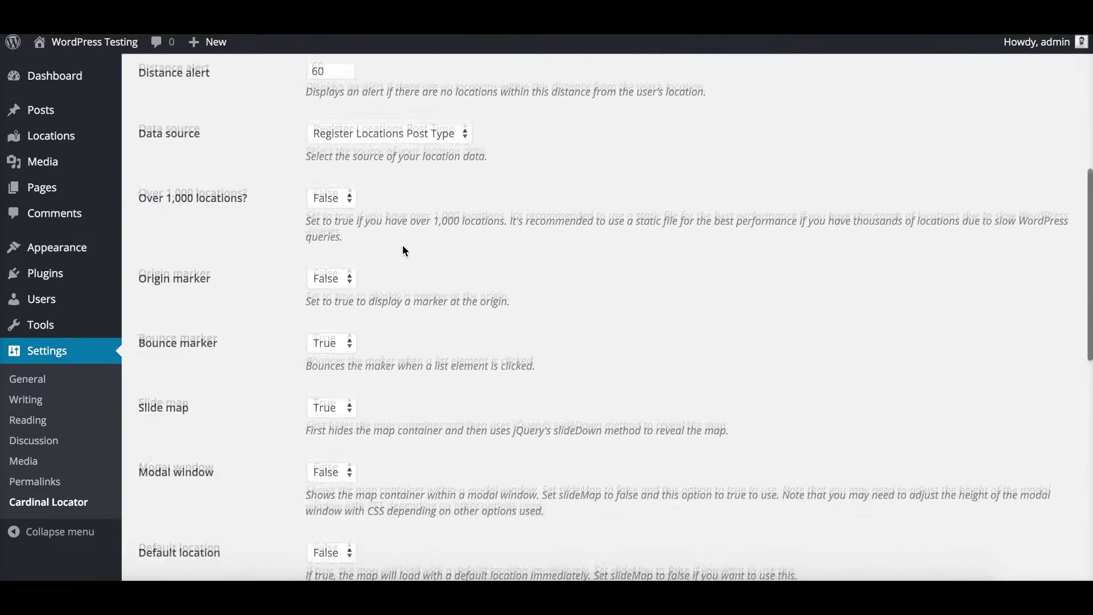
{"action": "scroll", "coordinate": [403, 247], "scroll_direction": "down", "scroll_amount": 1}
{"action": "scroll", "coordinate": [402, 246], "scroll_direction": "up", "scroll_amount": 1}
{"action": "left_click", "coordinate": [344, 186]}
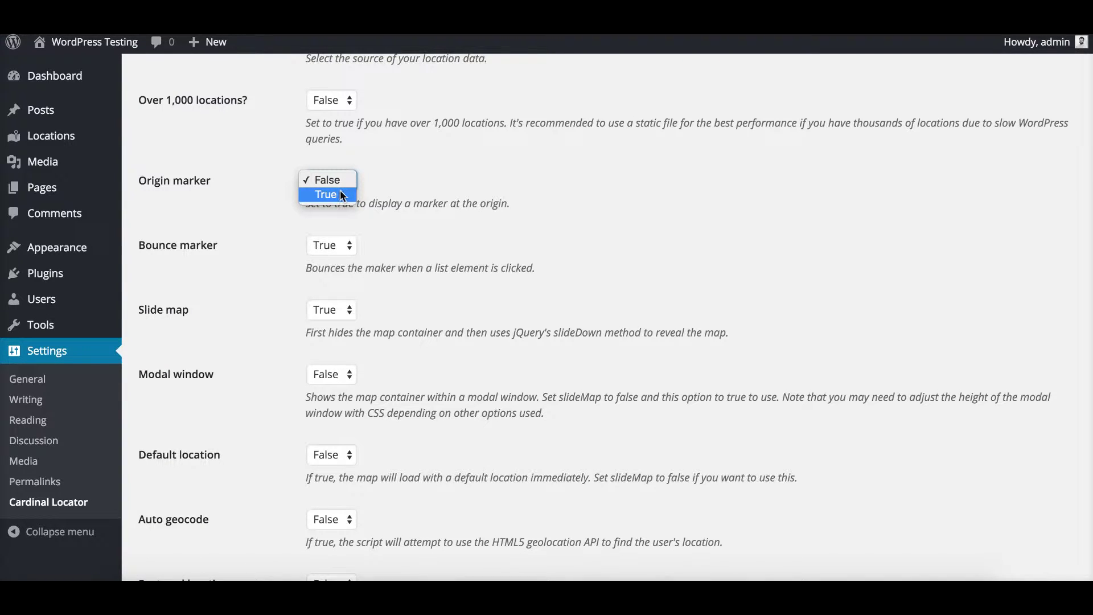
{"action": "left_click", "coordinate": [343, 195]}
Step: Examine the origin marker's image upload dialog, its dimension fields and the remaining primary settings without choosing a file
{"action": "left_click", "coordinate": [358, 239]}
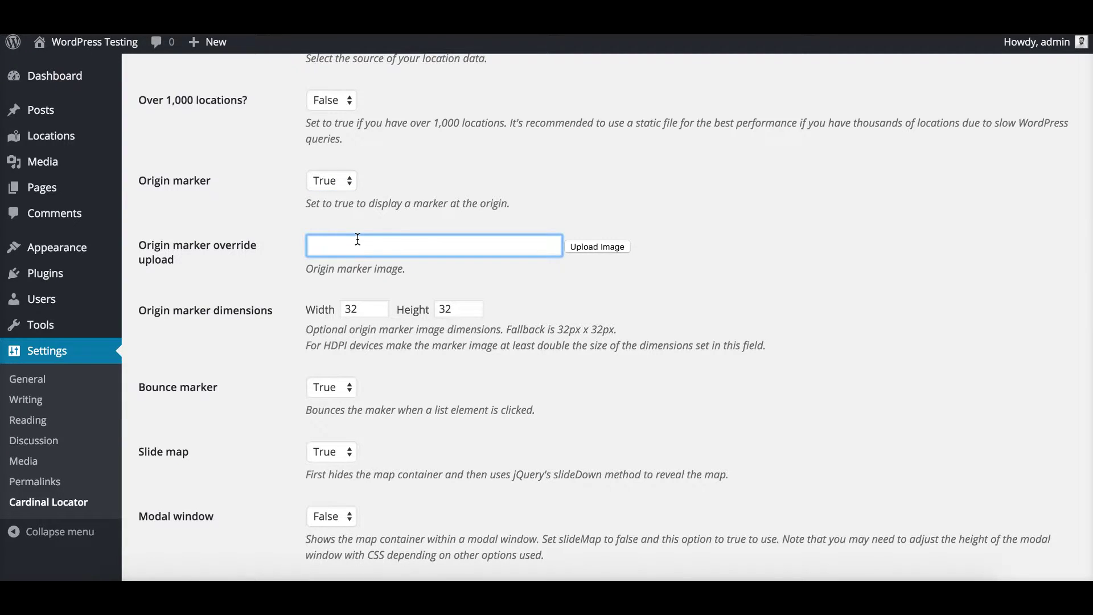
{"action": "left_click", "coordinate": [601, 247]}
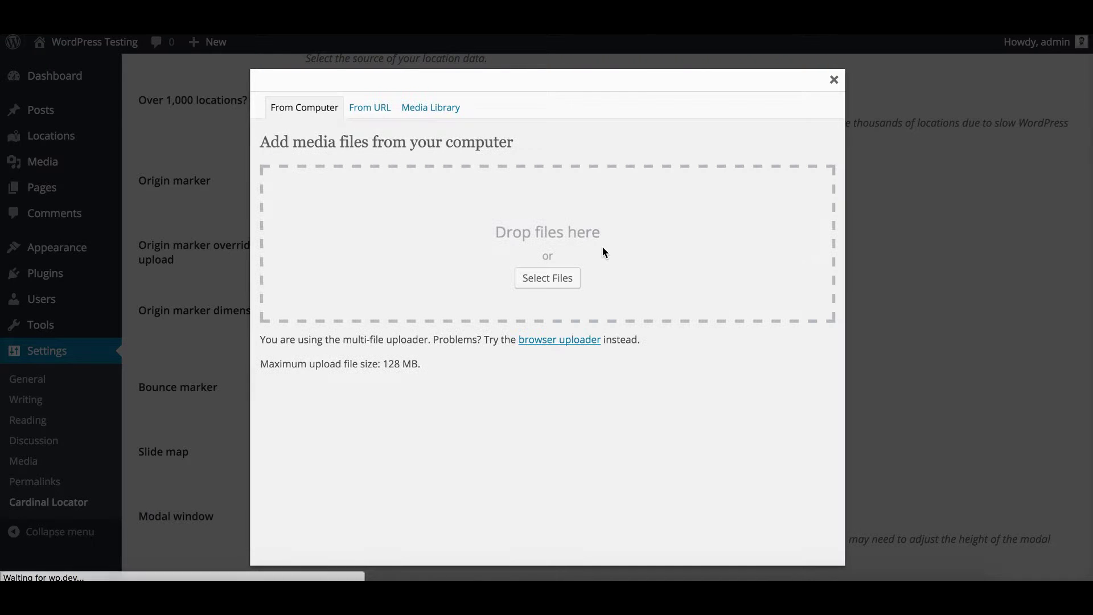
{"action": "left_click", "coordinate": [563, 280]}
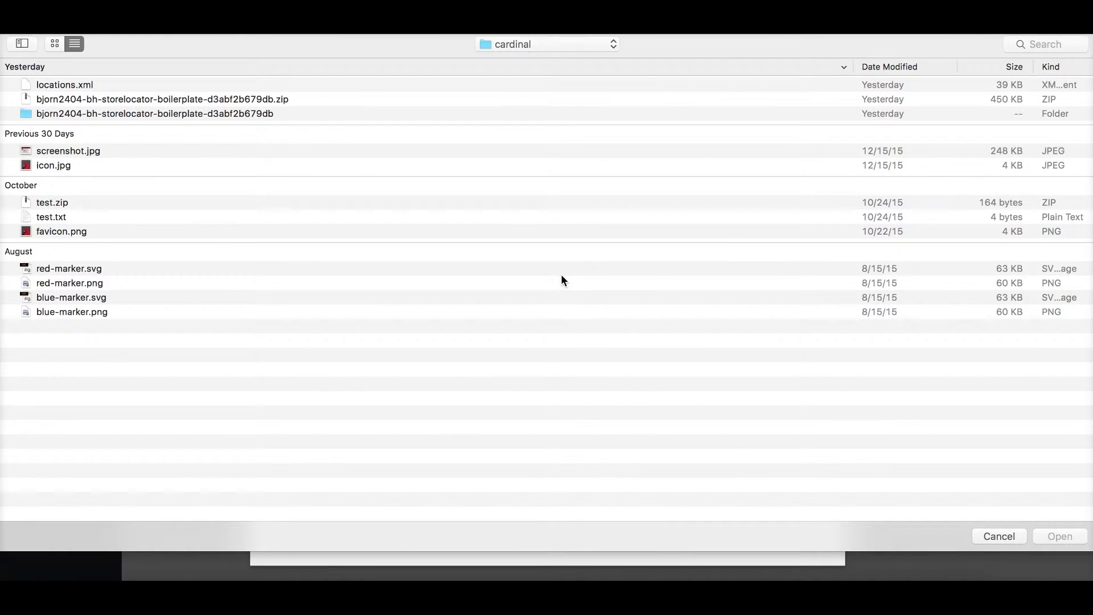
{"action": "left_click", "coordinate": [998, 536]}
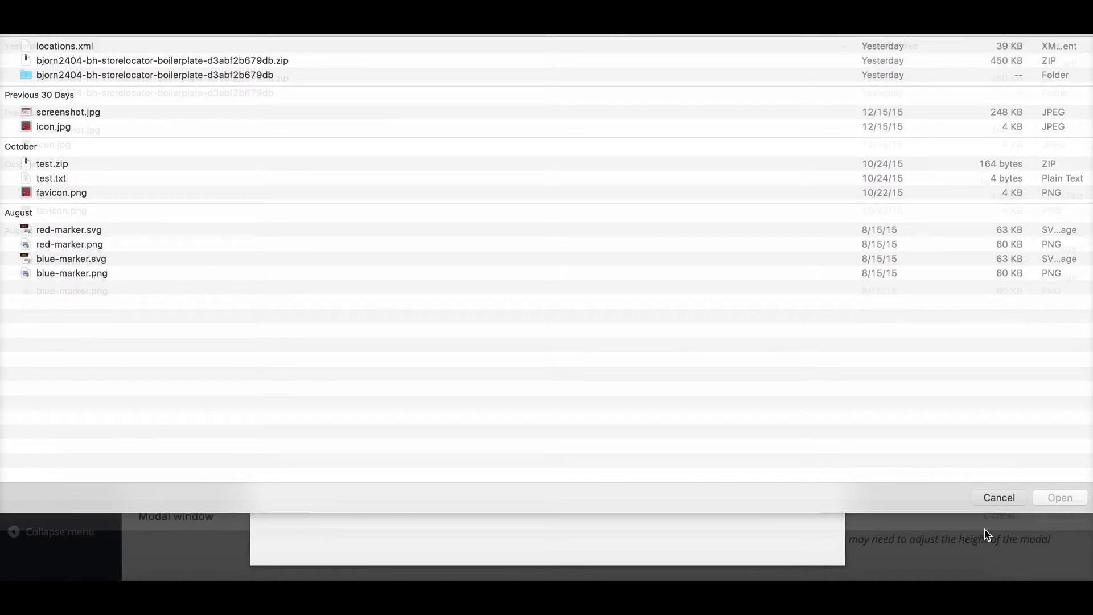
{"action": "left_click", "coordinate": [833, 79]}
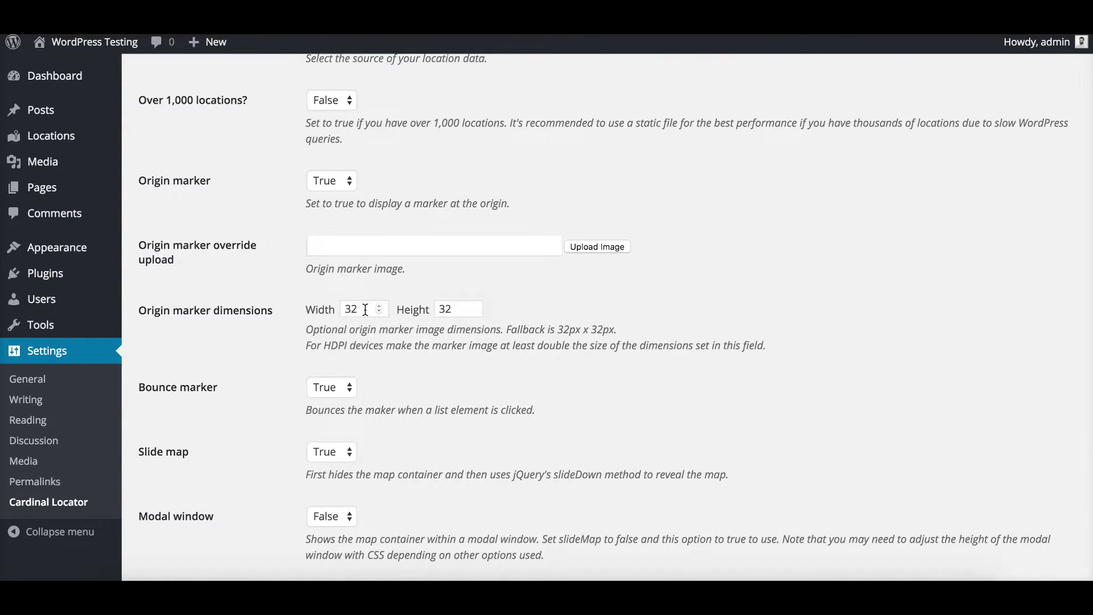
{"action": "left_click", "coordinate": [366, 309]}
{"action": "scroll", "coordinate": [360, 303], "scroll_direction": "down", "scroll_amount": 5}
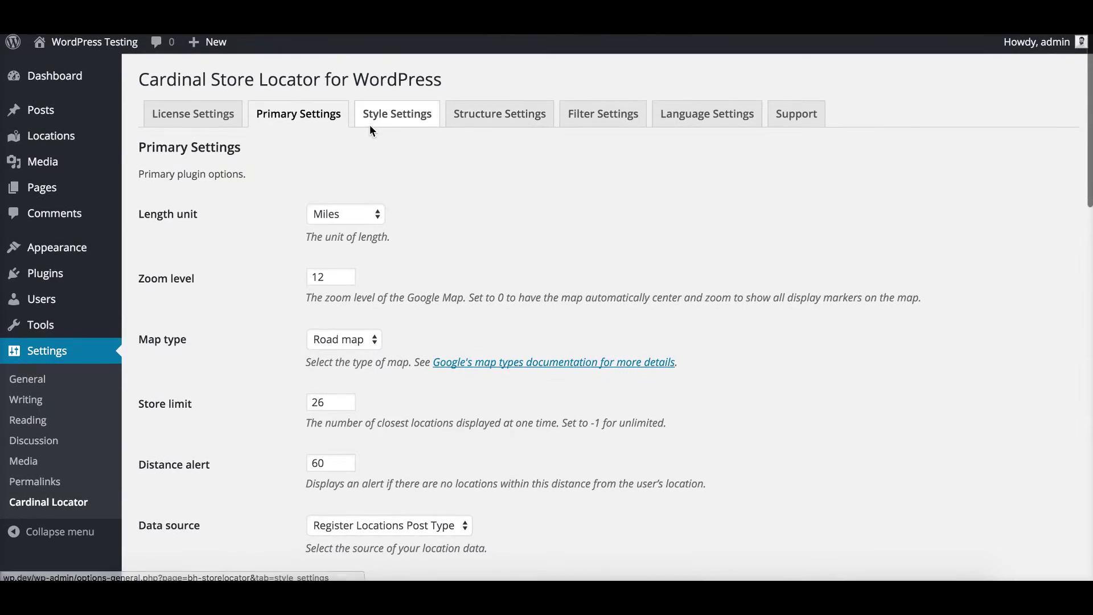
Step: Open the style settings and set Custom map styling to True
{"action": "left_click", "coordinate": [372, 117]}
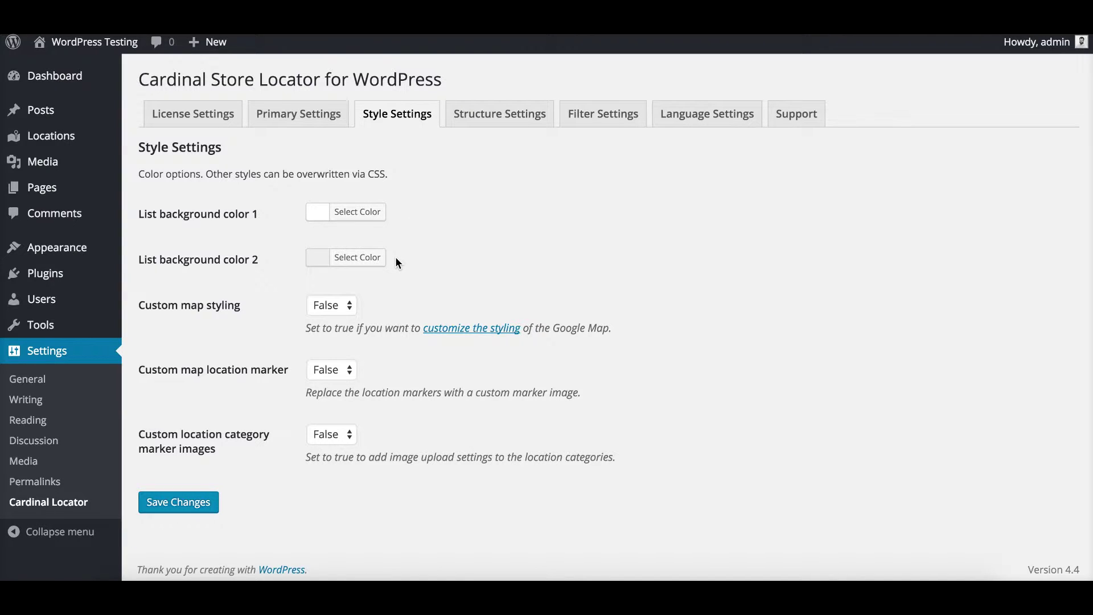
{"action": "left_click", "coordinate": [347, 305]}
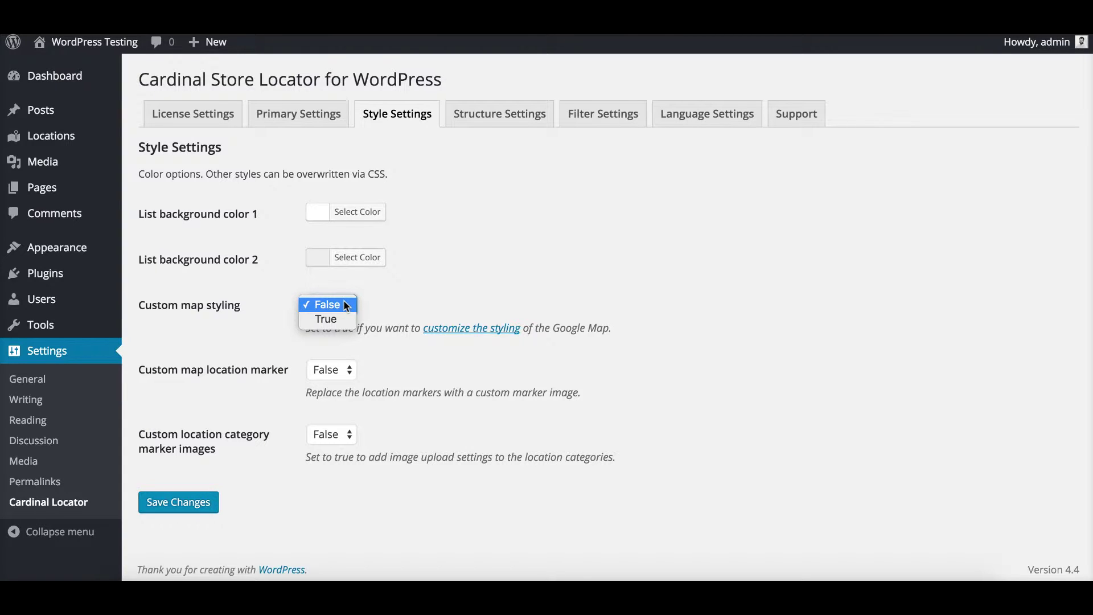
{"action": "left_click", "coordinate": [337, 314]}
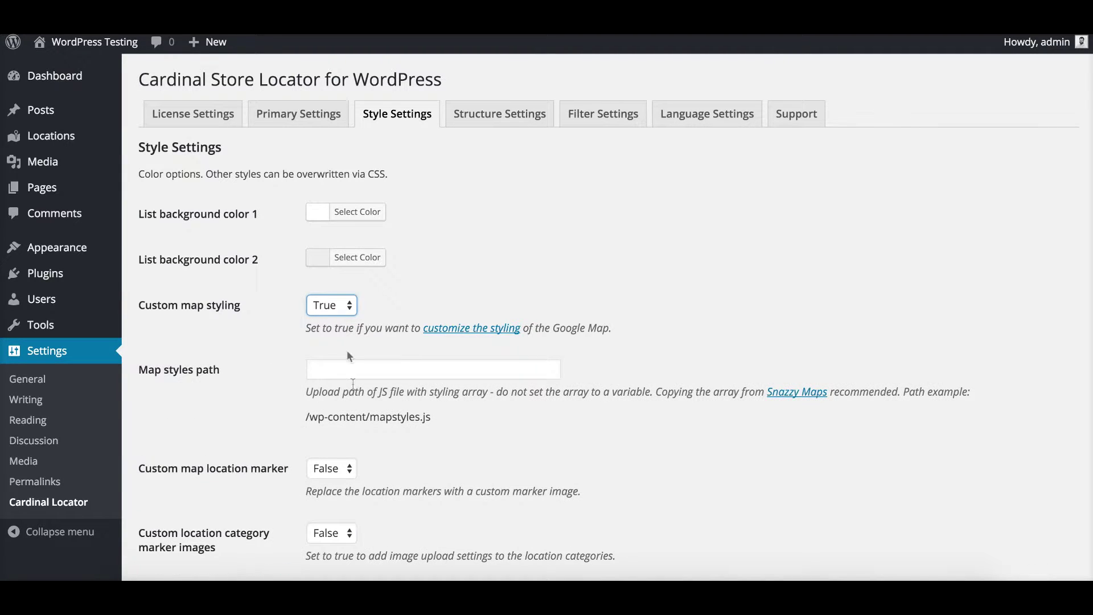
Step: Set the Custom map location marker option to True in the style settings and review its marker image and dimension fields
{"action": "left_click", "coordinate": [355, 367]}
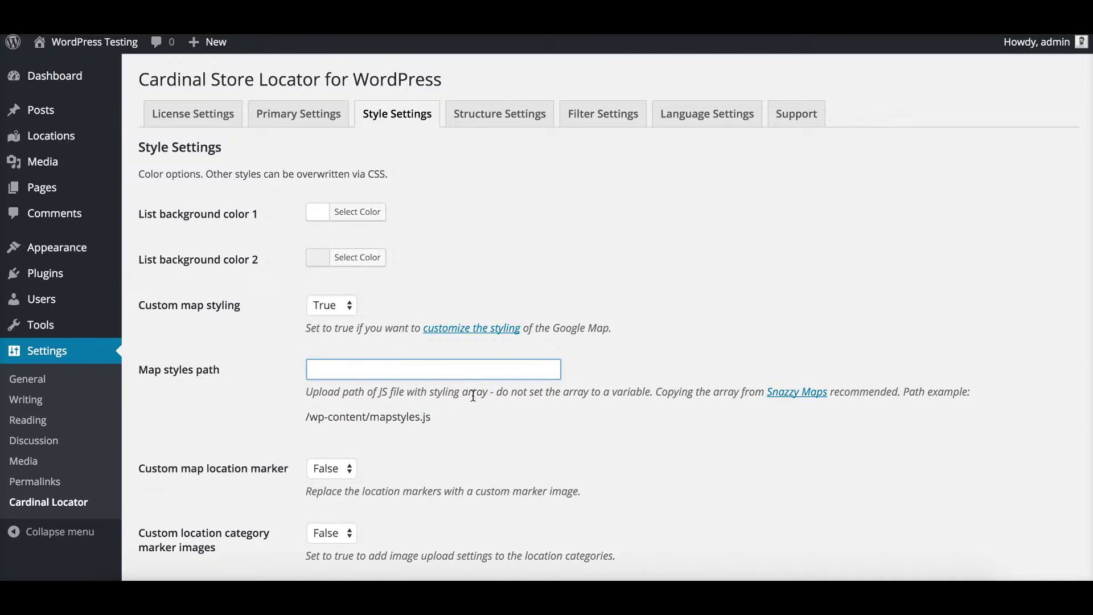
{"action": "scroll", "coordinate": [475, 397], "scroll_direction": "down", "scroll_amount": 3}
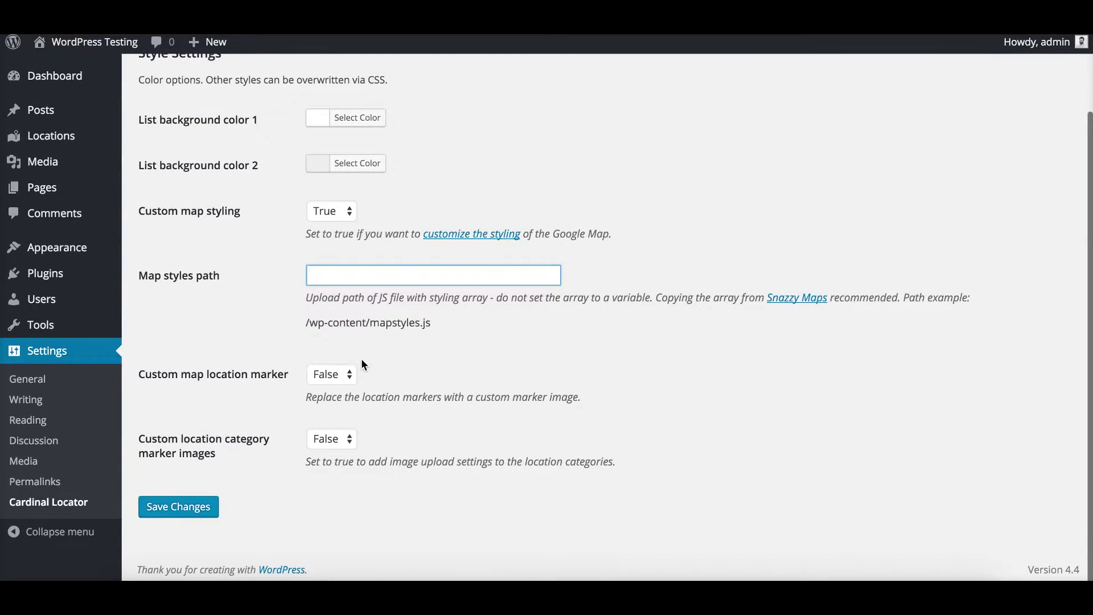
{"action": "left_click", "coordinate": [341, 374]}
{"action": "left_click", "coordinate": [326, 389]}
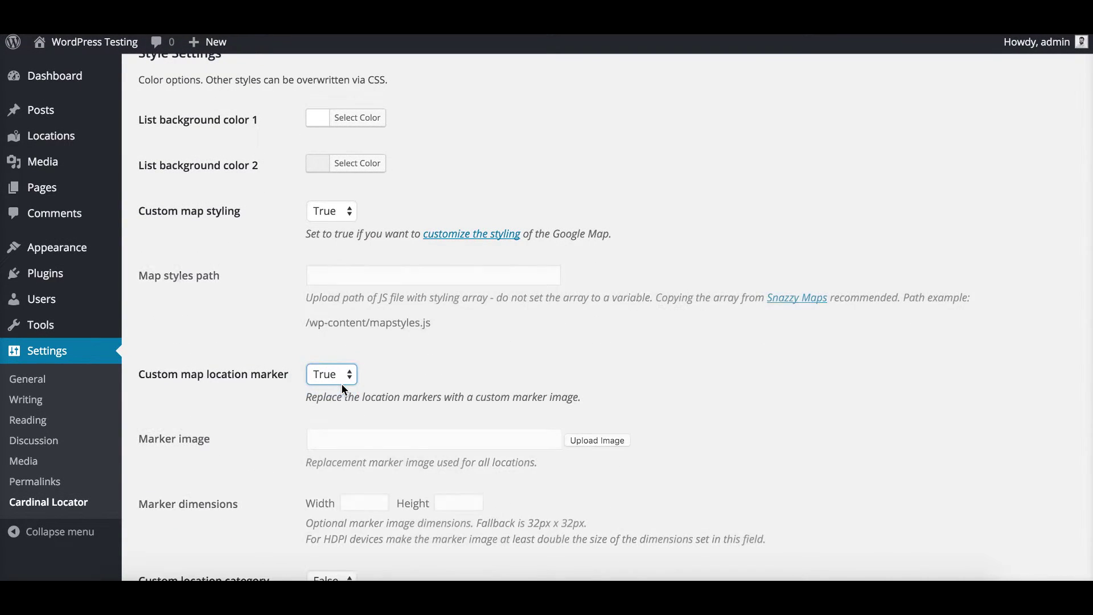
{"action": "scroll", "coordinate": [413, 430], "scroll_direction": "down", "scroll_amount": 3}
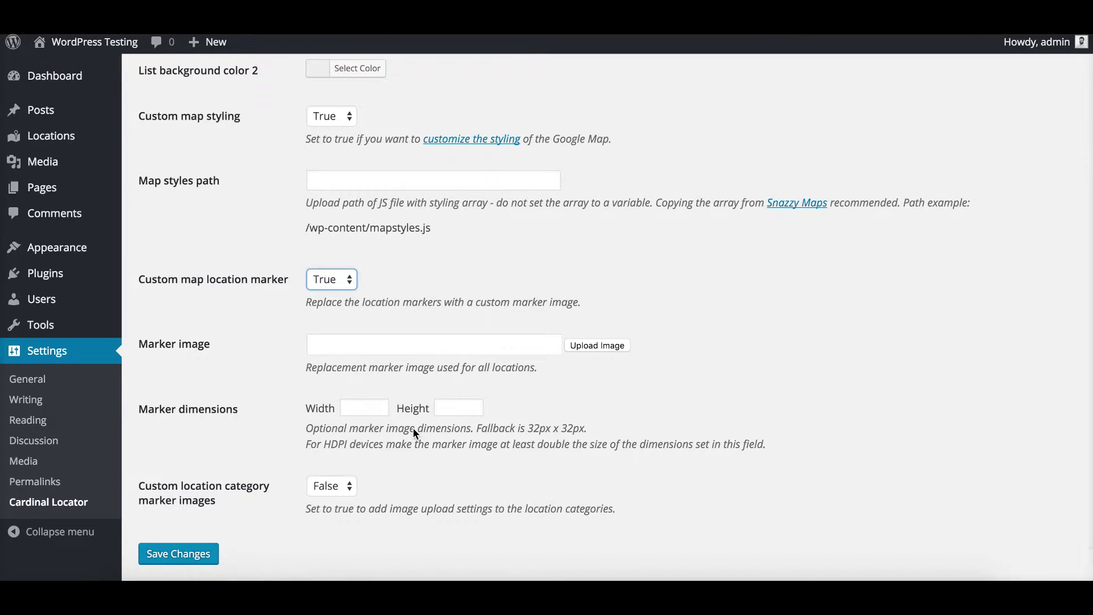
Step: Set Custom location category marker images to True and review its marker dimension fields
{"action": "scroll", "coordinate": [413, 433], "scroll_direction": "down", "scroll_amount": 1}
{"action": "left_click", "coordinate": [352, 449]}
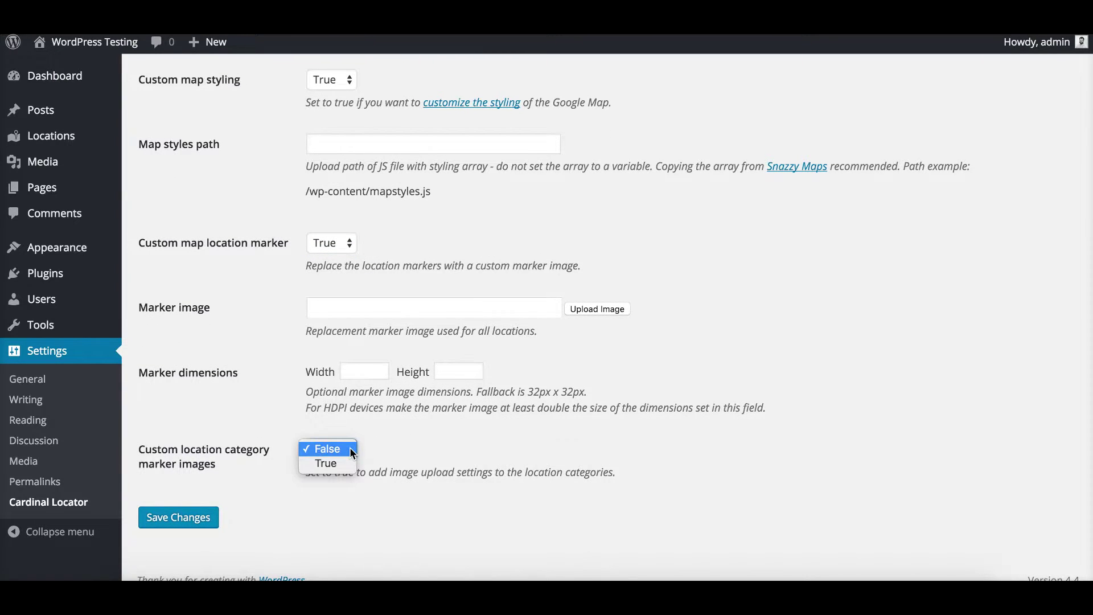
{"action": "left_click", "coordinate": [345, 471]}
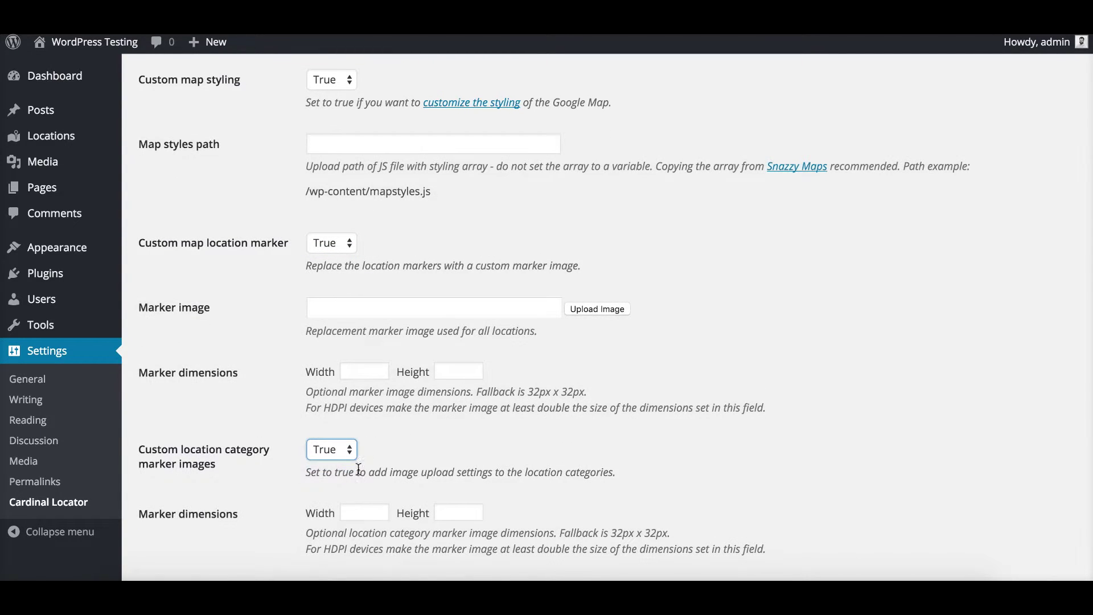
{"action": "scroll", "coordinate": [422, 487], "scroll_direction": "down", "scroll_amount": 3}
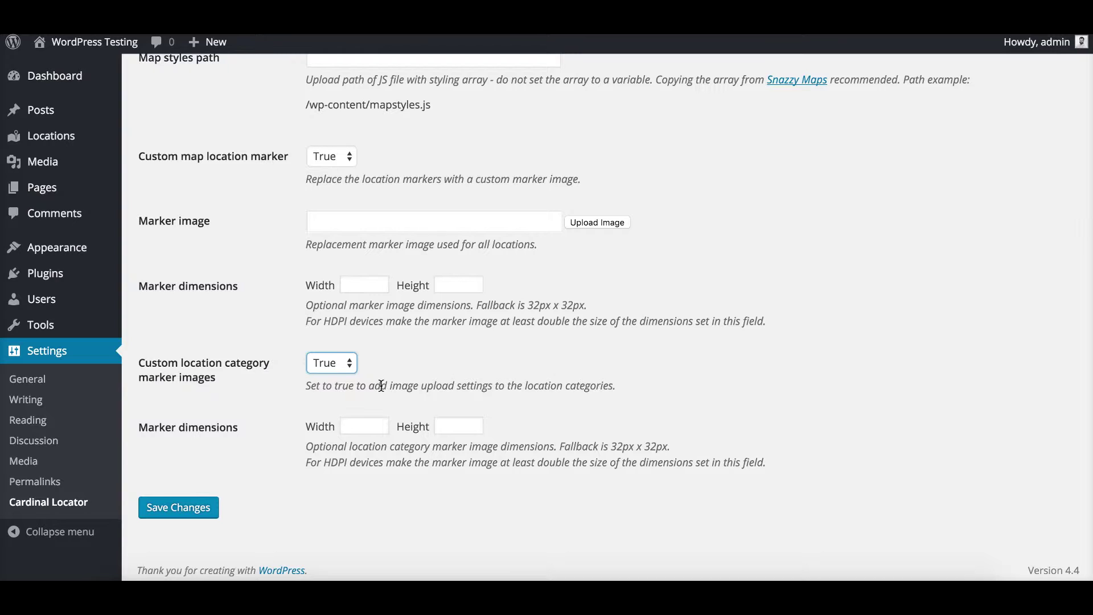
{"action": "mouse_move", "coordinate": [51, 136]}
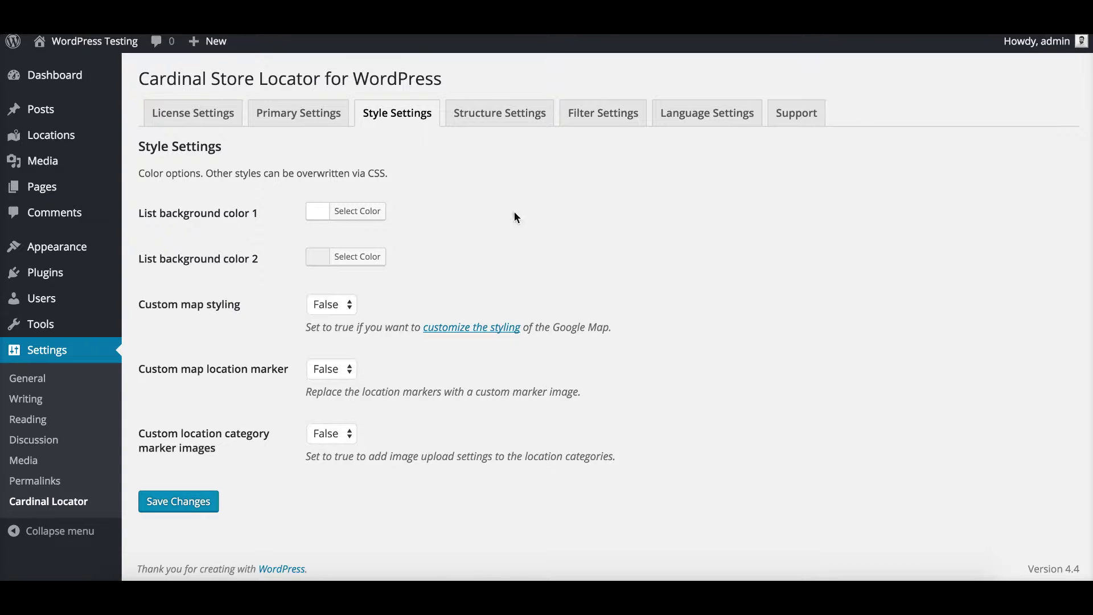
Step: Examine the structure settings, from the container IDs and classes through the modal, search and template ID options
{"action": "left_click", "coordinate": [495, 114]}
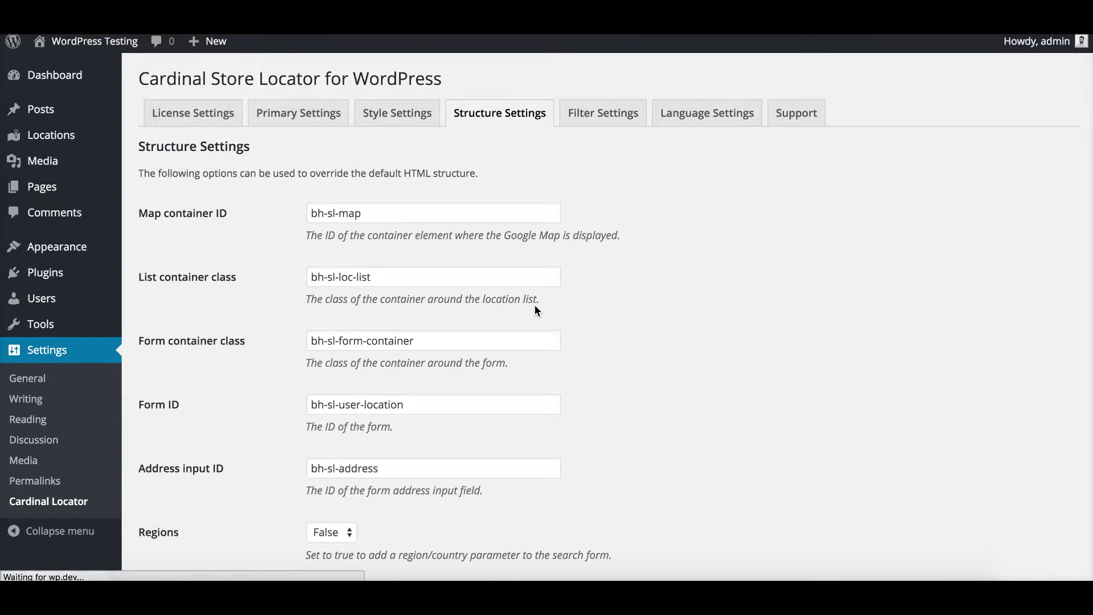
{"action": "scroll", "coordinate": [677, 295], "scroll_direction": "down", "scroll_amount": 2}
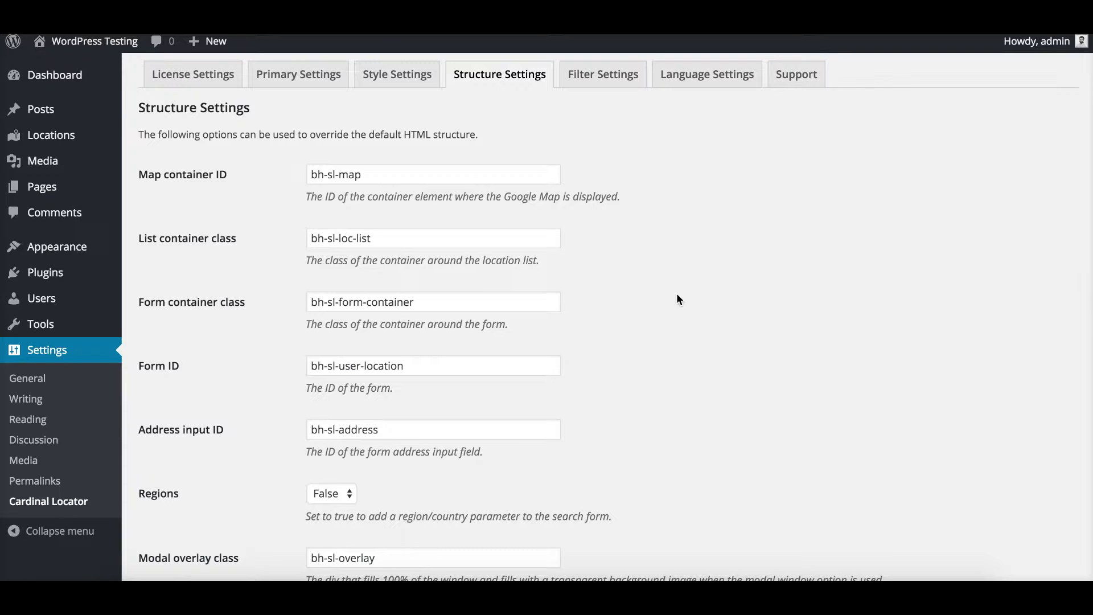
{"action": "scroll", "coordinate": [677, 297], "scroll_direction": "down", "scroll_amount": 3}
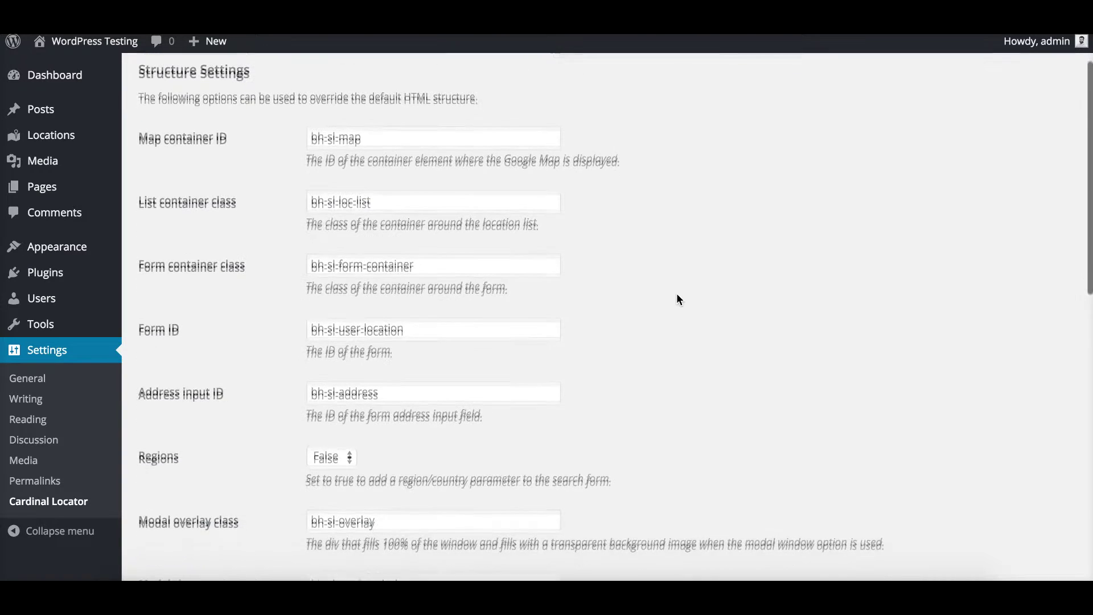
{"action": "scroll", "coordinate": [677, 297], "scroll_direction": "down", "scroll_amount": 2}
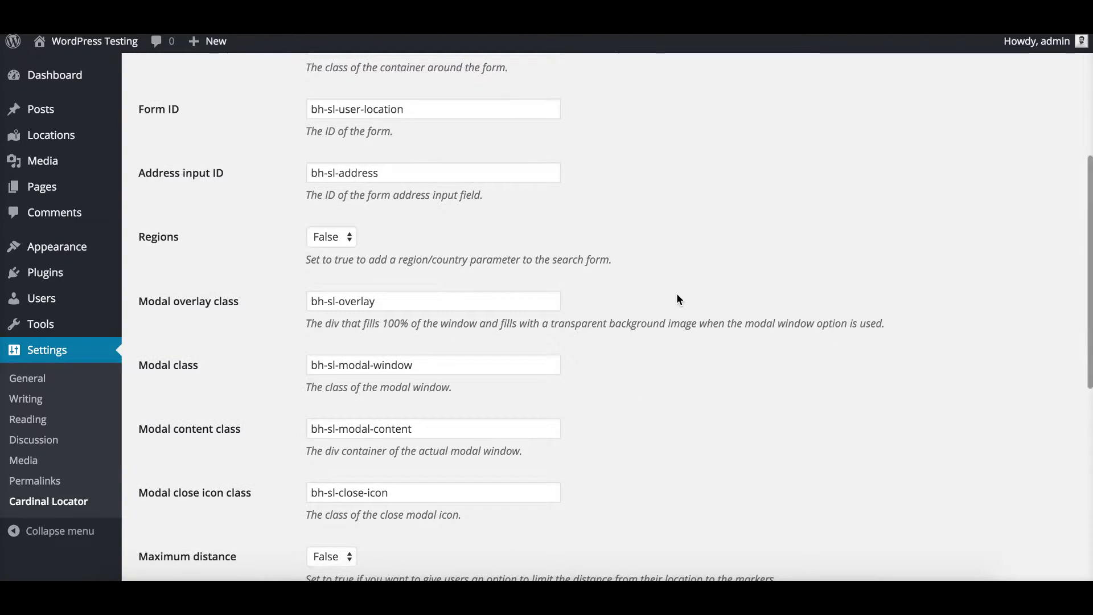
{"action": "scroll", "coordinate": [678, 297], "scroll_direction": "down", "scroll_amount": 1}
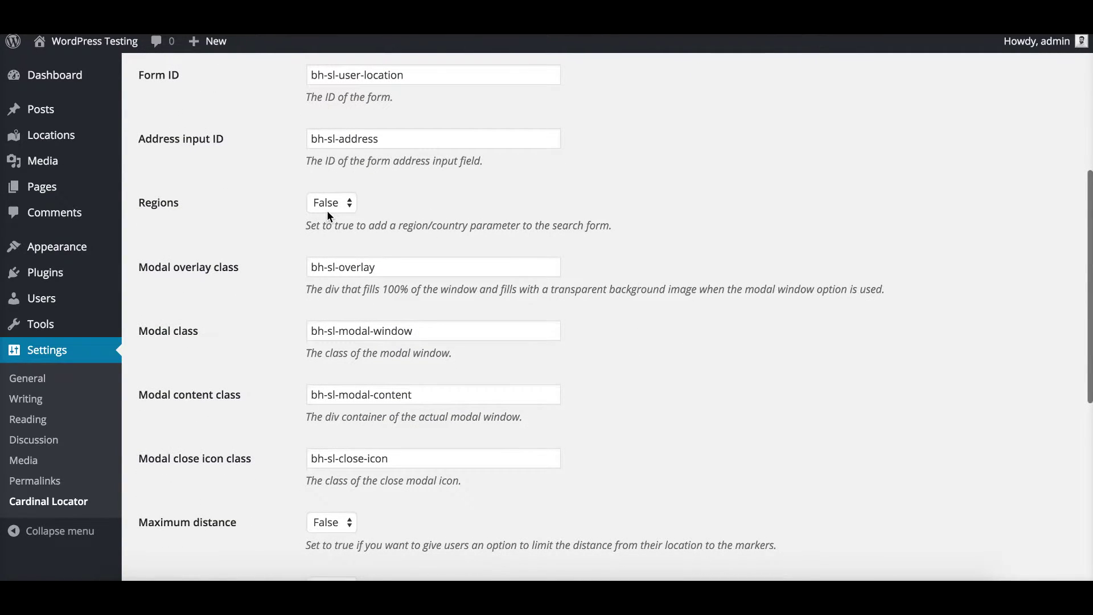
{"action": "scroll", "coordinate": [326, 210], "scroll_direction": "down", "scroll_amount": 3}
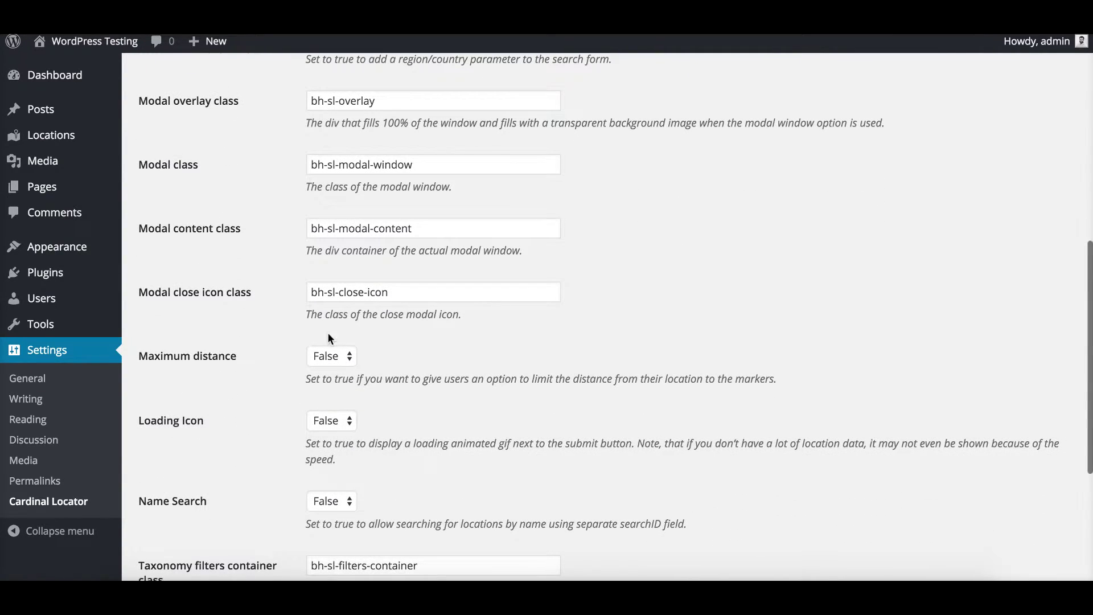
{"action": "scroll", "coordinate": [329, 345], "scroll_direction": "down", "scroll_amount": 3}
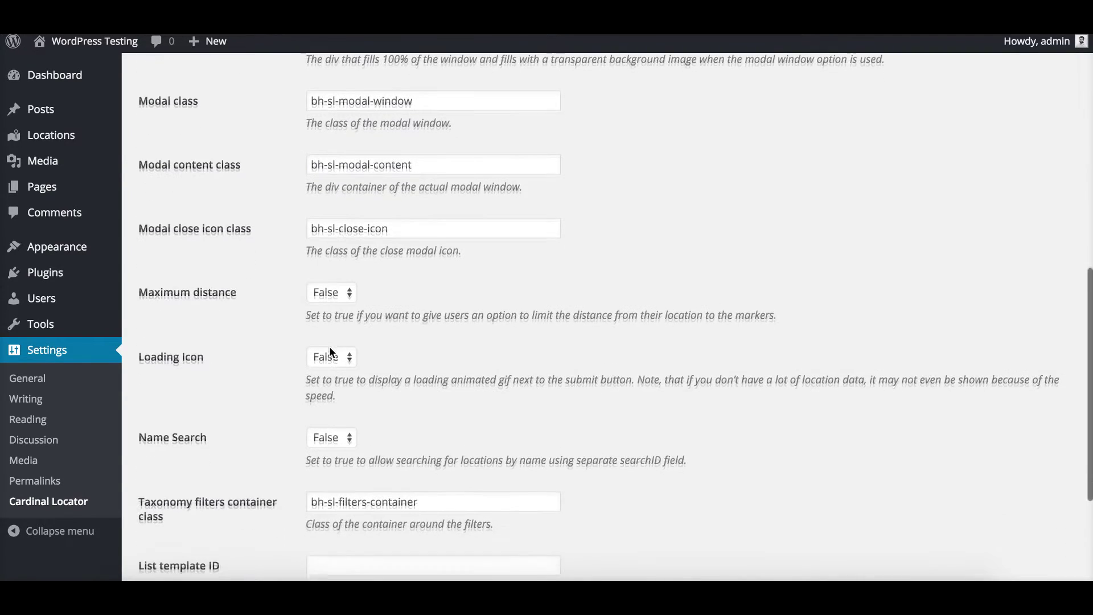
{"action": "scroll", "coordinate": [330, 347], "scroll_direction": "down", "scroll_amount": 1}
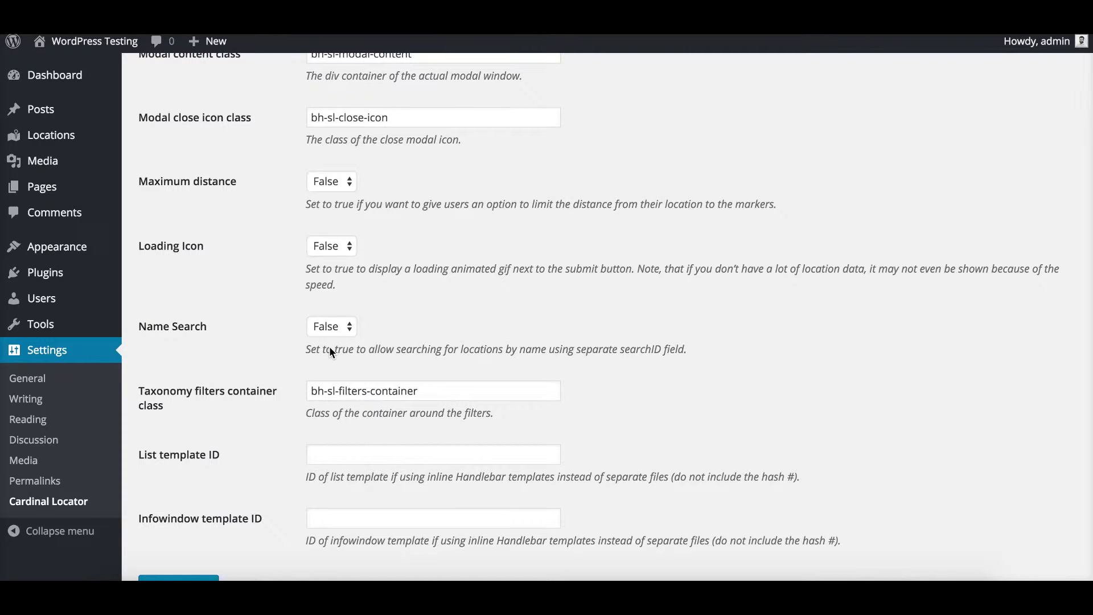
{"action": "scroll", "coordinate": [329, 346], "scroll_direction": "down", "scroll_amount": 1}
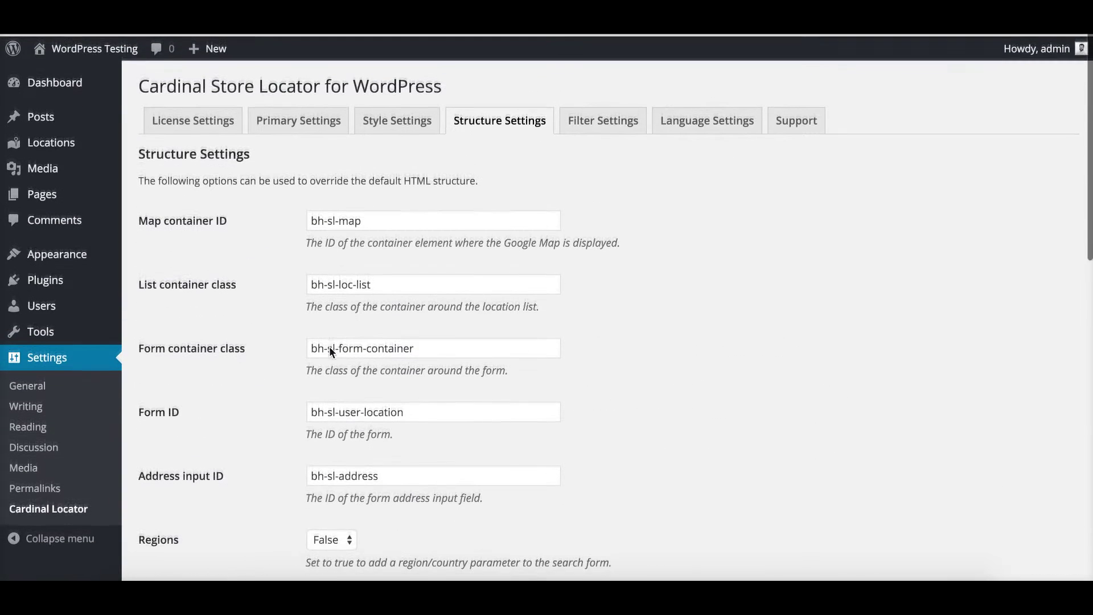
Step: View the filter settings, then open Sample Page for editing to examine its store locator shortcode
{"action": "left_click", "coordinate": [597, 124]}
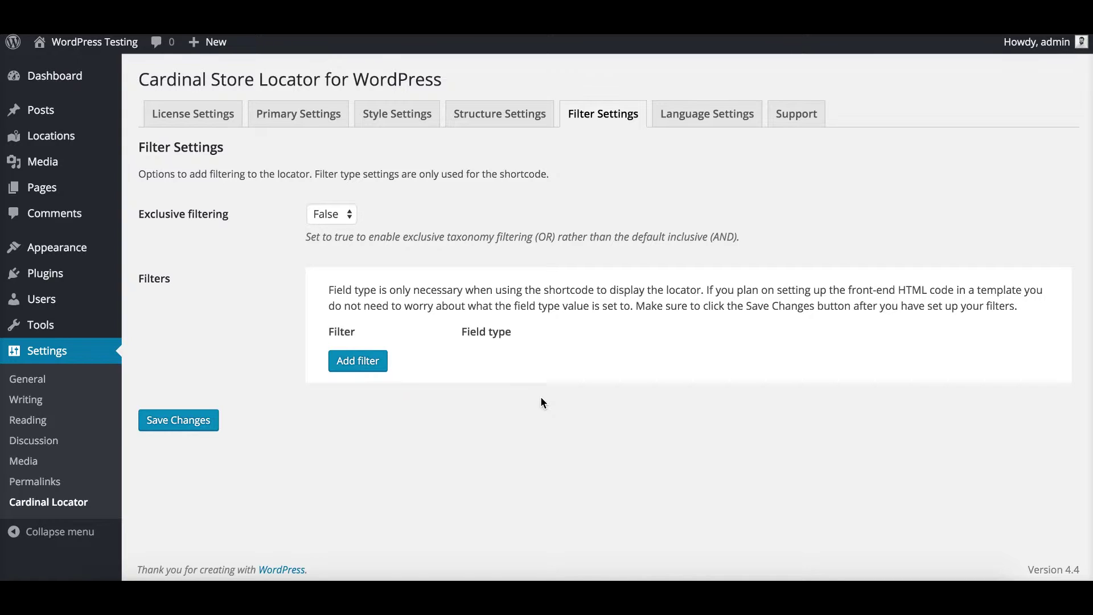
{"action": "left_click", "coordinate": [50, 190]}
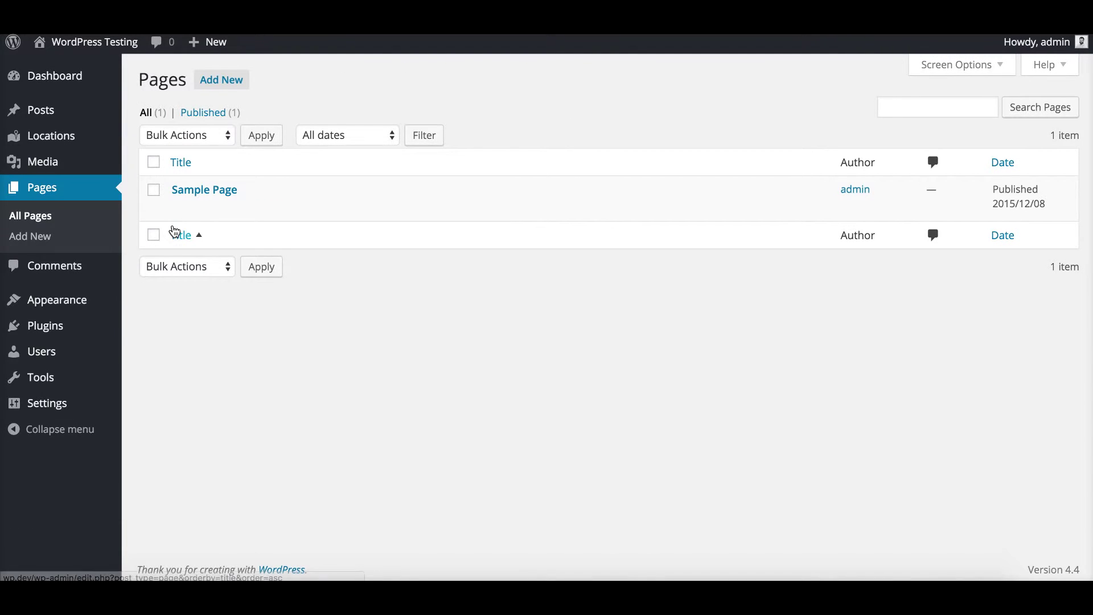
{"action": "left_click", "coordinate": [181, 208]}
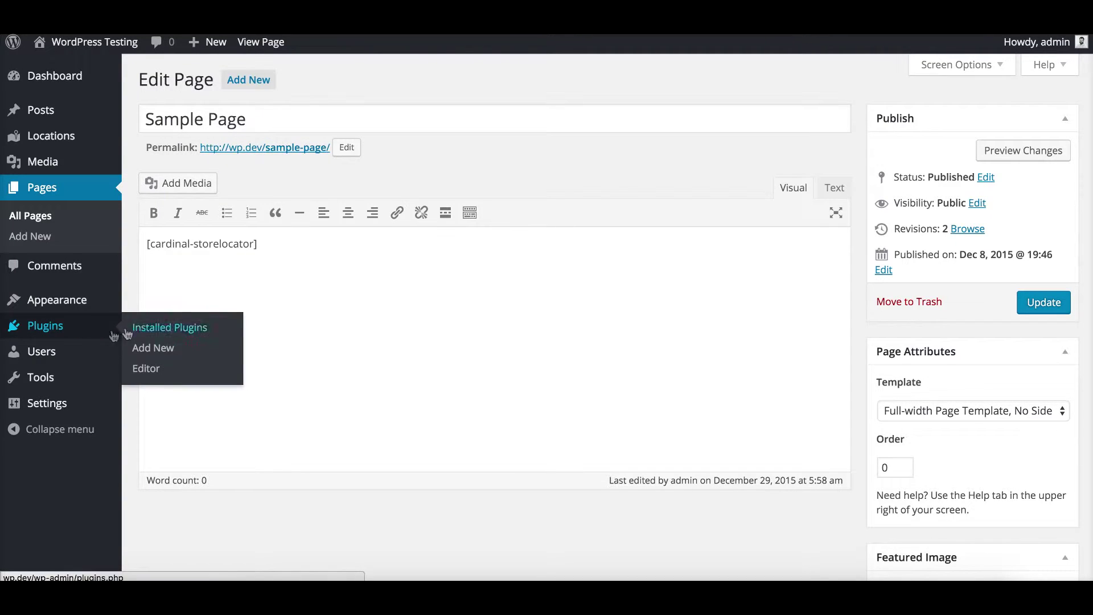
Step: Return to the Cardinal Locator filter settings and add a City filter
{"action": "mouse_move", "coordinate": [78, 410]}
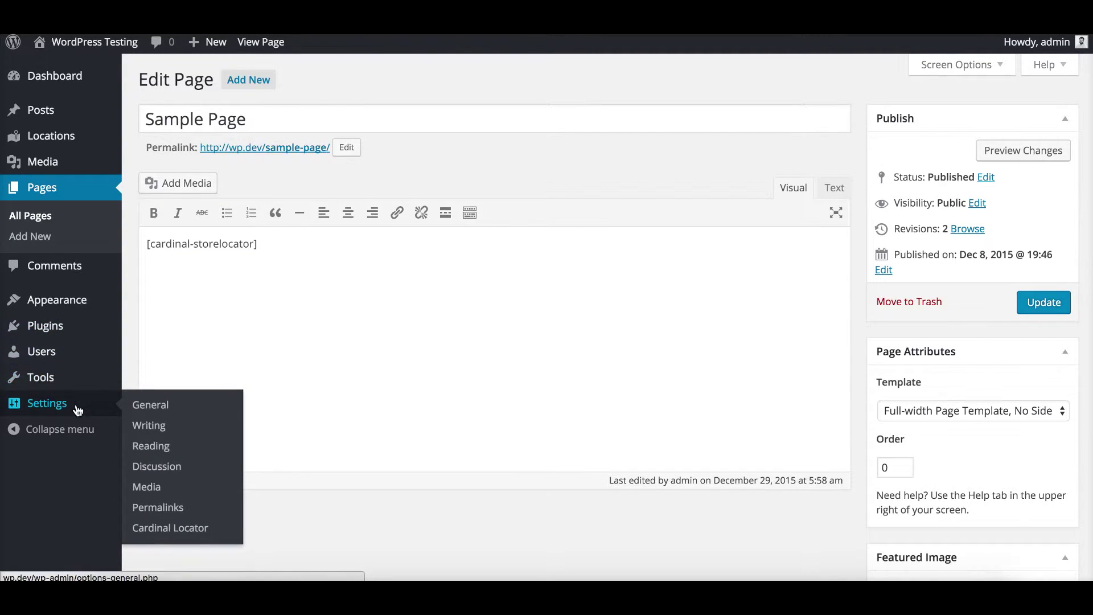
{"action": "left_click", "coordinate": [175, 527]}
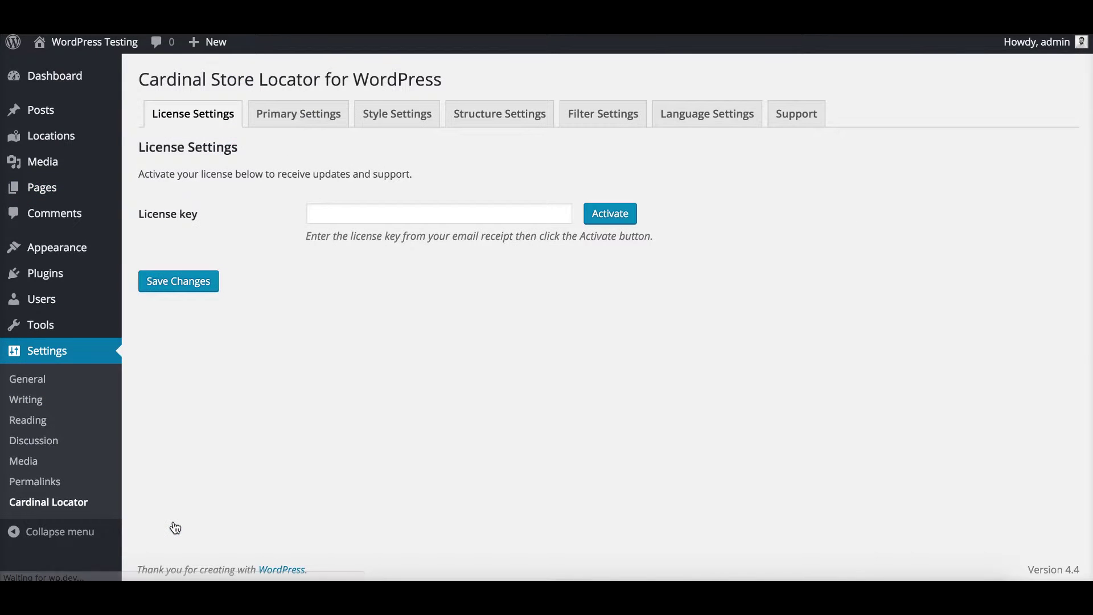
{"action": "left_click", "coordinate": [599, 115]}
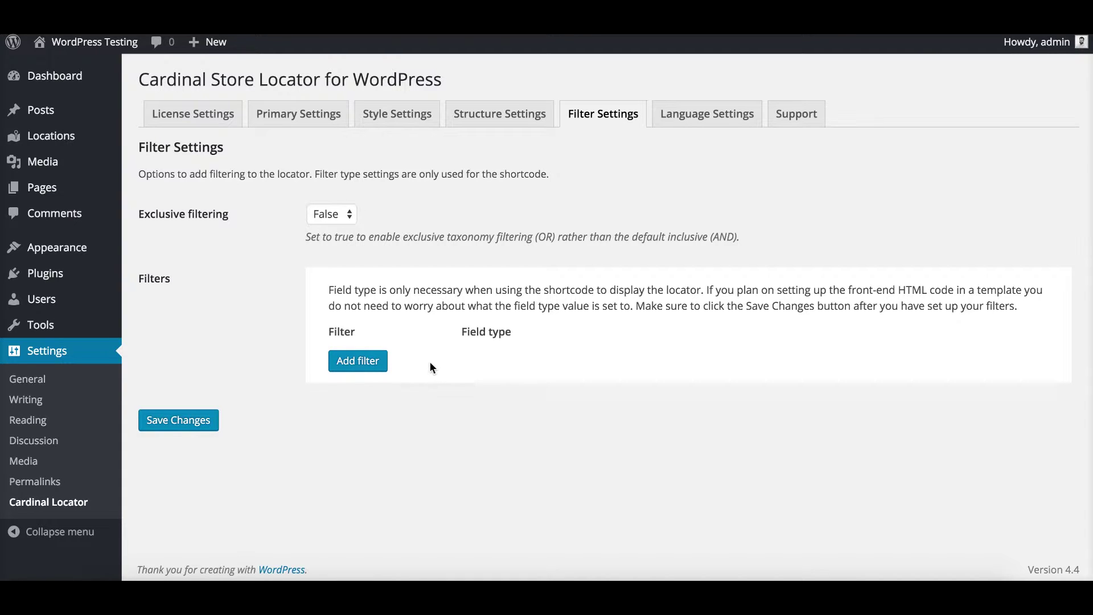
{"action": "left_click", "coordinate": [375, 368]}
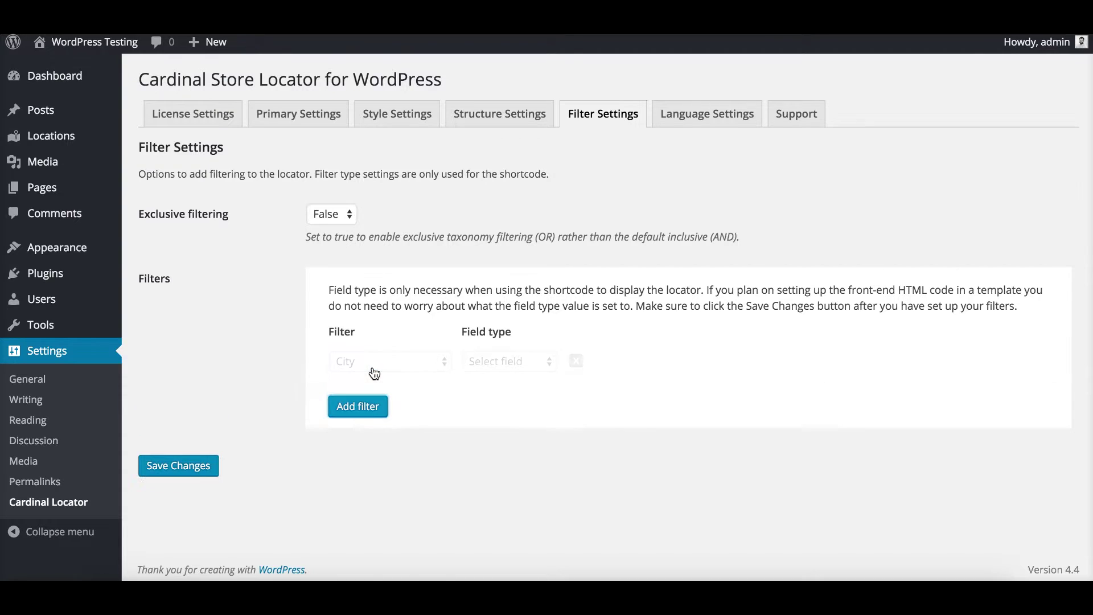
Step: Review the choices for the new filter and its field type, keeping City and Select field
{"action": "left_click", "coordinate": [397, 370]}
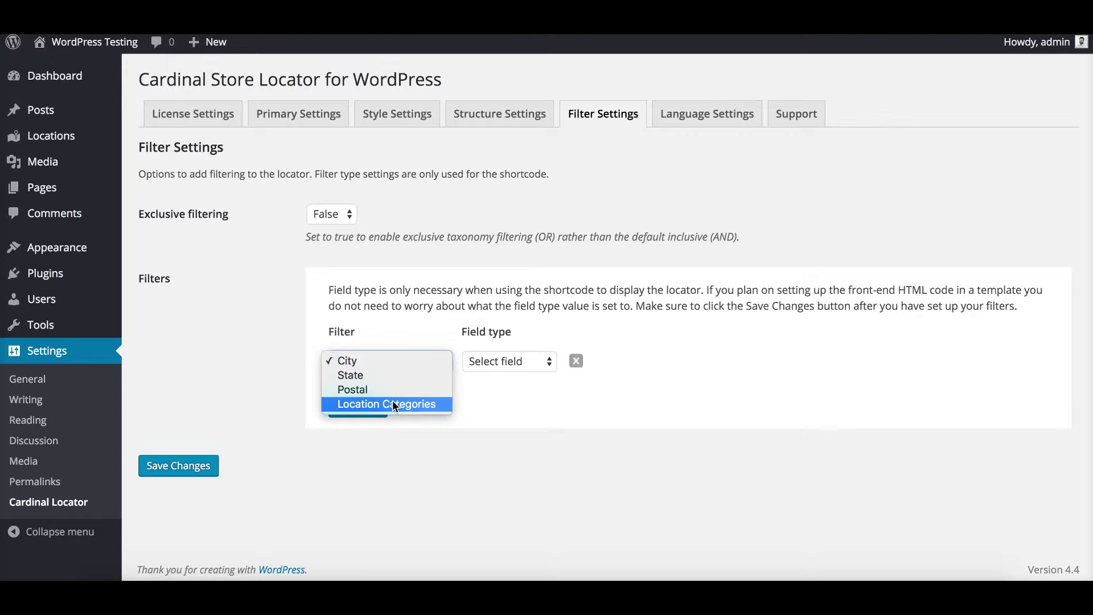
{"action": "left_click", "coordinate": [350, 234]}
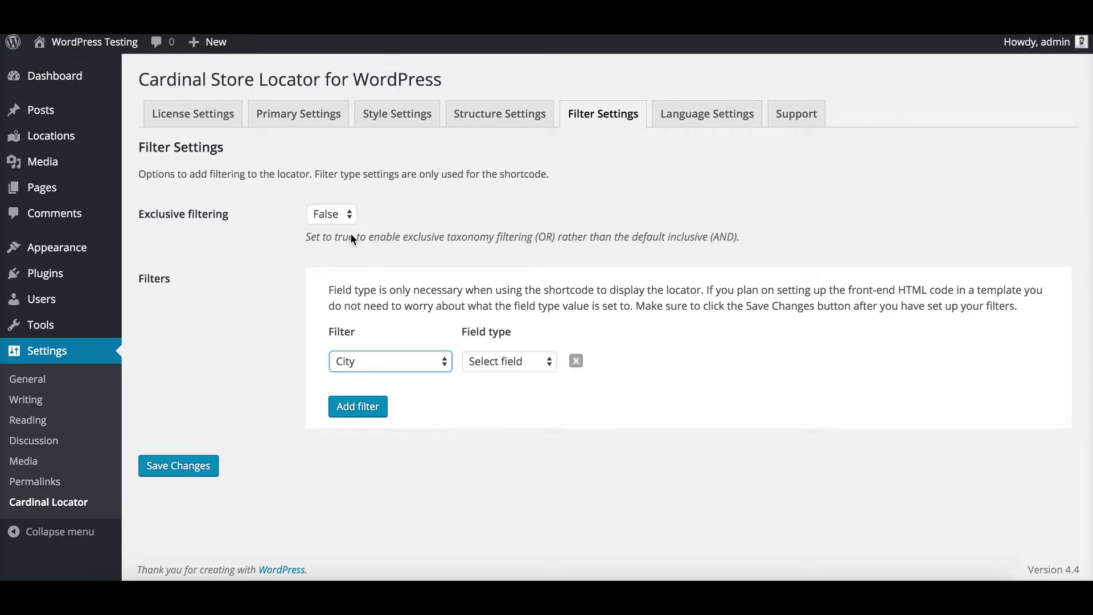
{"action": "left_click", "coordinate": [503, 364]}
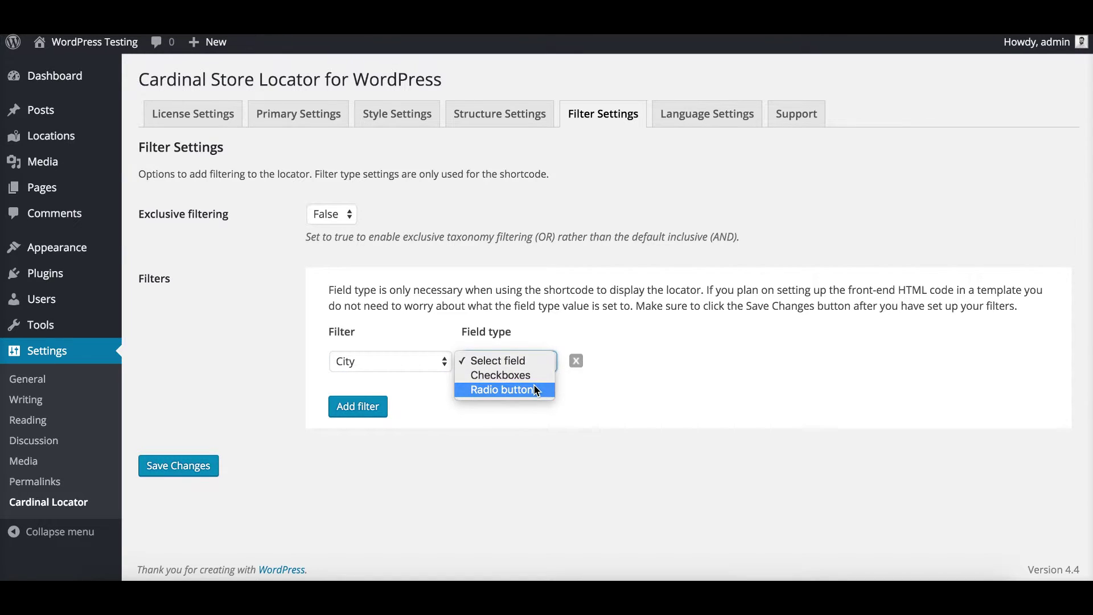
{"action": "left_click", "coordinate": [449, 295]}
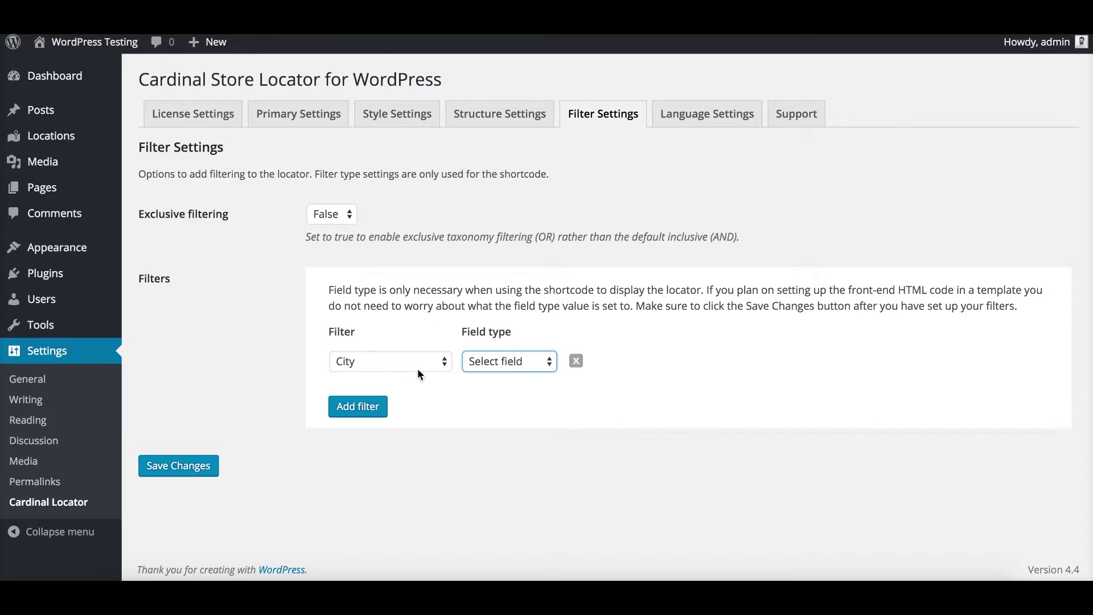
Step: Add a second filter for State with the Select field type and save the filter settings
{"action": "left_click", "coordinate": [368, 407]}
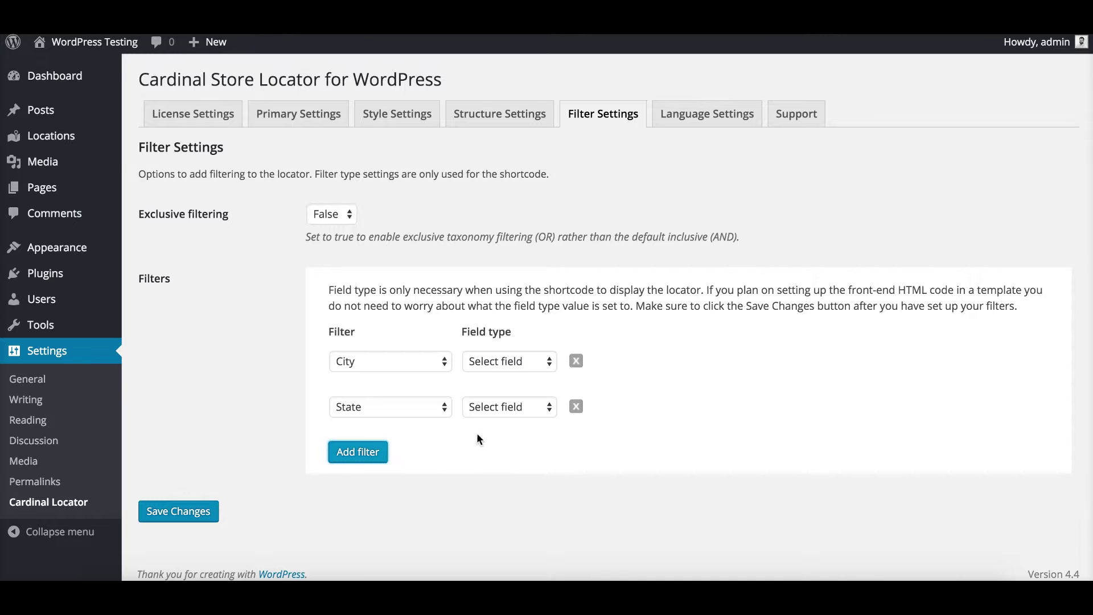
{"action": "left_click", "coordinate": [176, 510]}
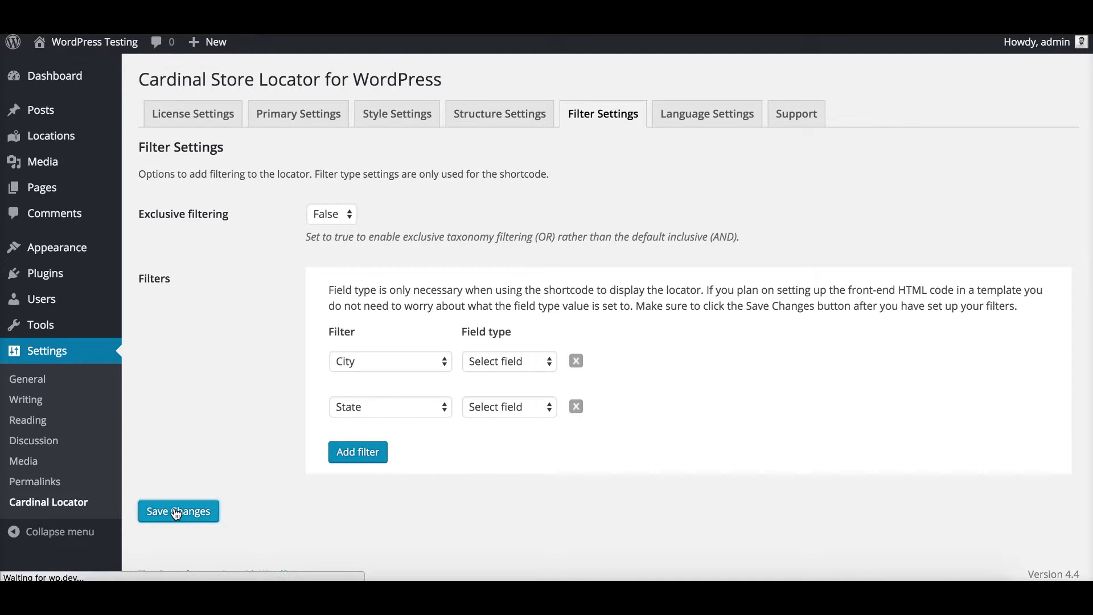
Step: View the published Sample Page and search its store locator for zip code 55416
{"action": "left_click", "coordinate": [30, 193]}
{"action": "mouse_move", "coordinate": [182, 208]}
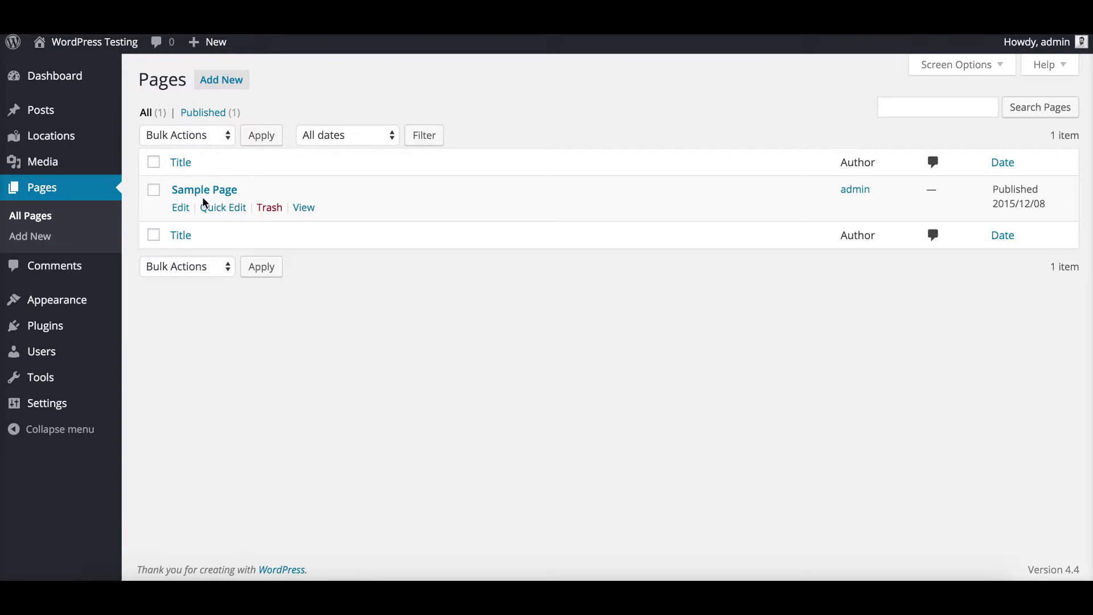
{"action": "left_click", "coordinate": [296, 209]}
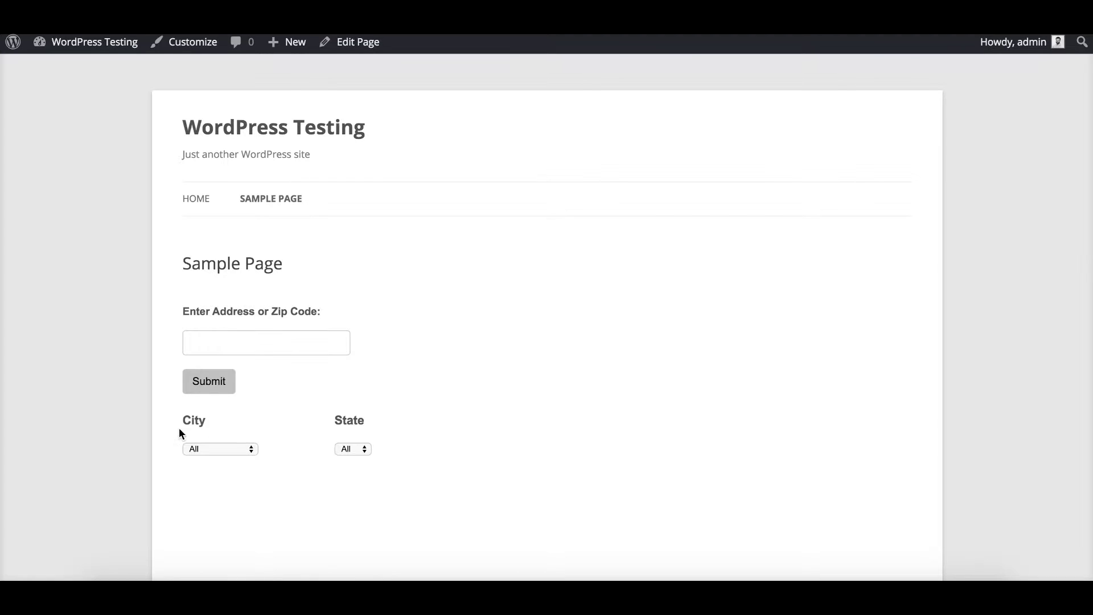
{"action": "left_click", "coordinate": [231, 341]}
{"action": "type", "text": "55416"}
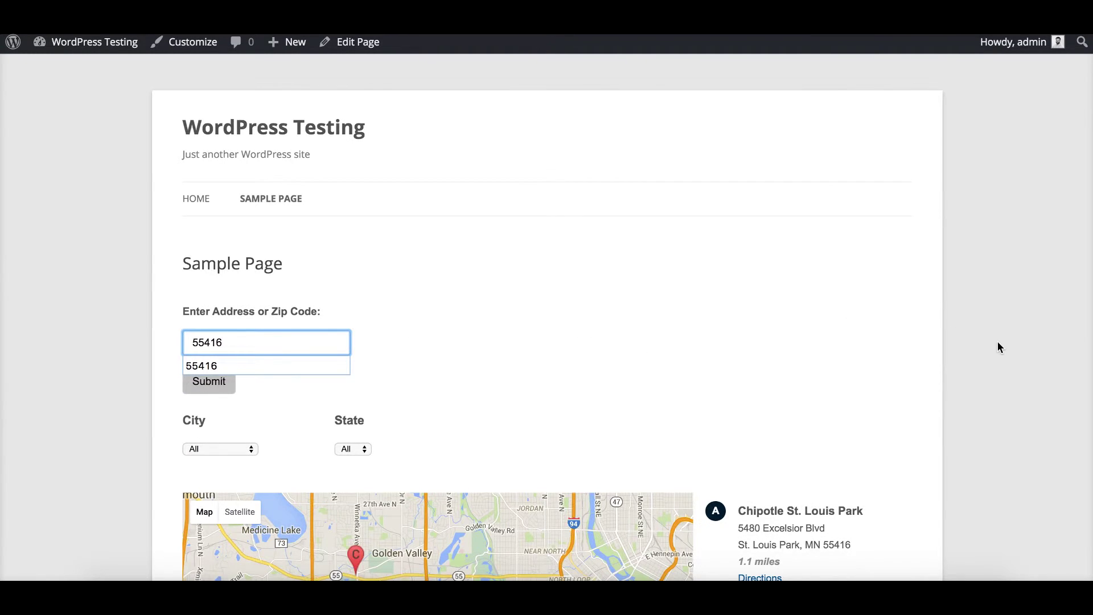
Step: Filter the store locator results by the city Chanhassen
{"action": "scroll", "coordinate": [997, 344], "scroll_direction": "down", "scroll_amount": 5}
{"action": "left_click", "coordinate": [210, 155]}
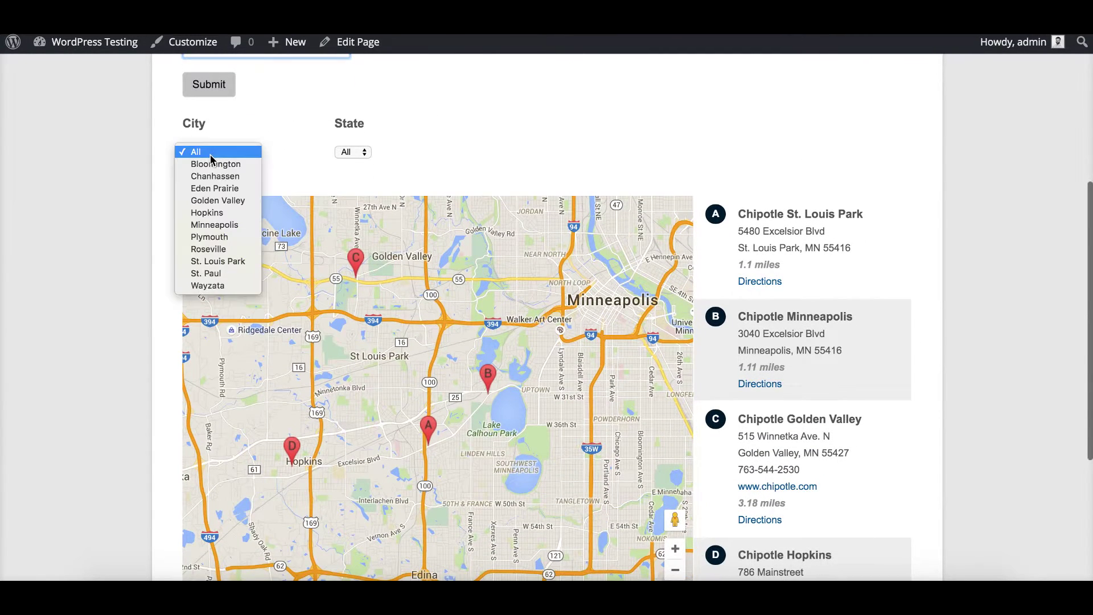
{"action": "left_click", "coordinate": [214, 184]}
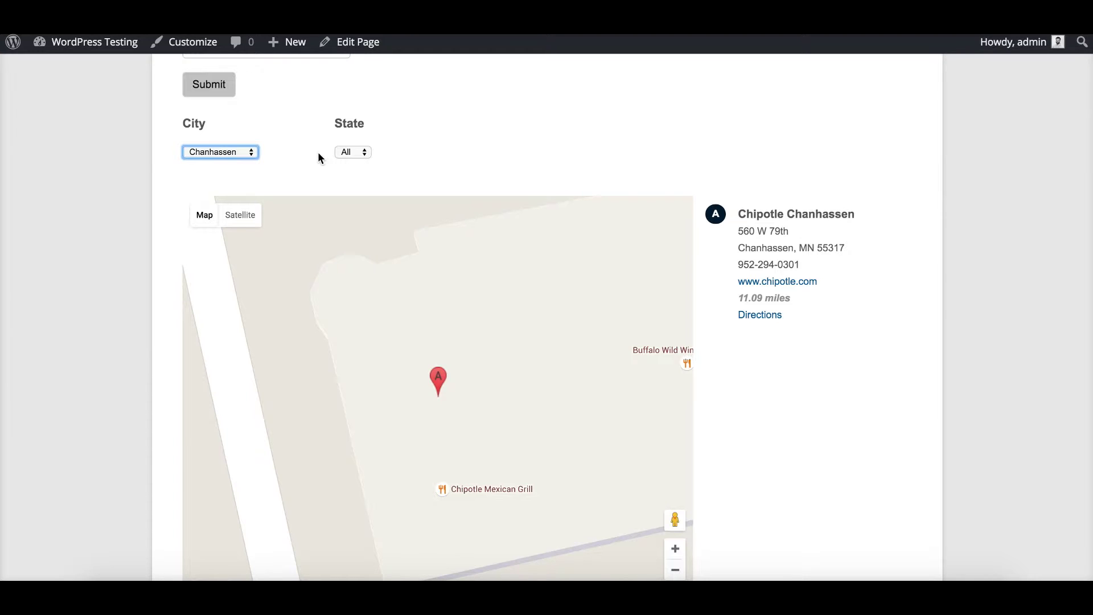
Step: Filter the store locator results by the state MN and switch the city filter to St. Louis Park
{"action": "left_click", "coordinate": [356, 155]}
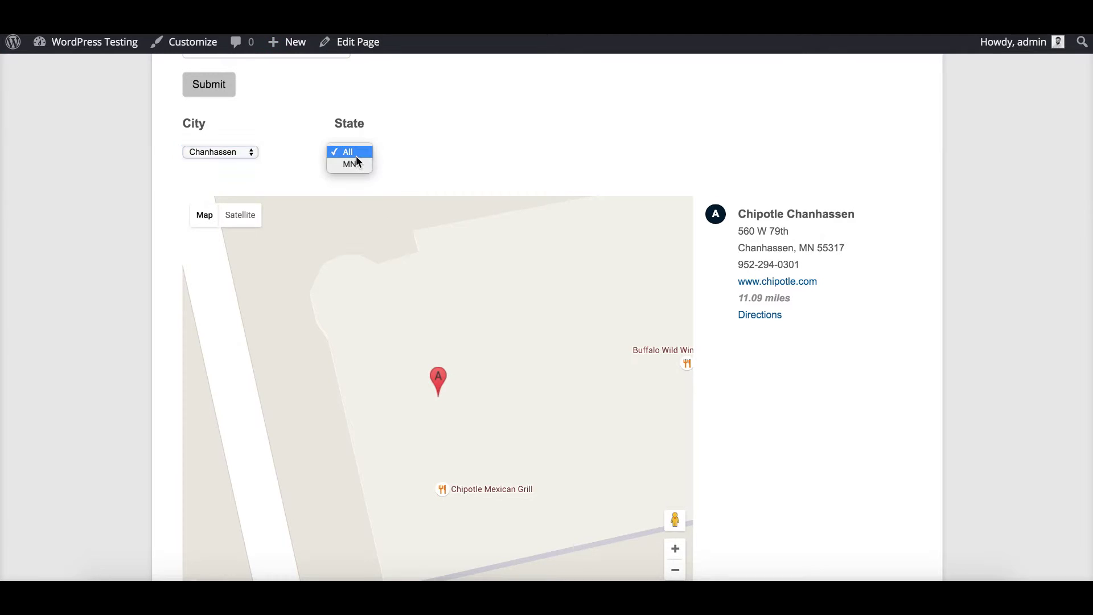
{"action": "left_click", "coordinate": [356, 162]}
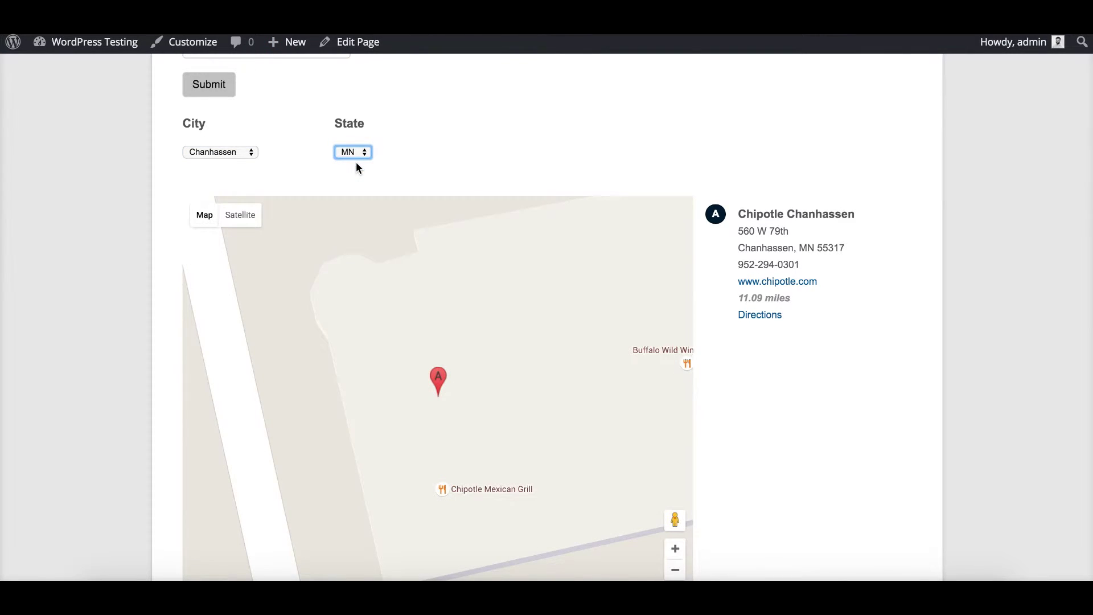
{"action": "left_click", "coordinate": [227, 154]}
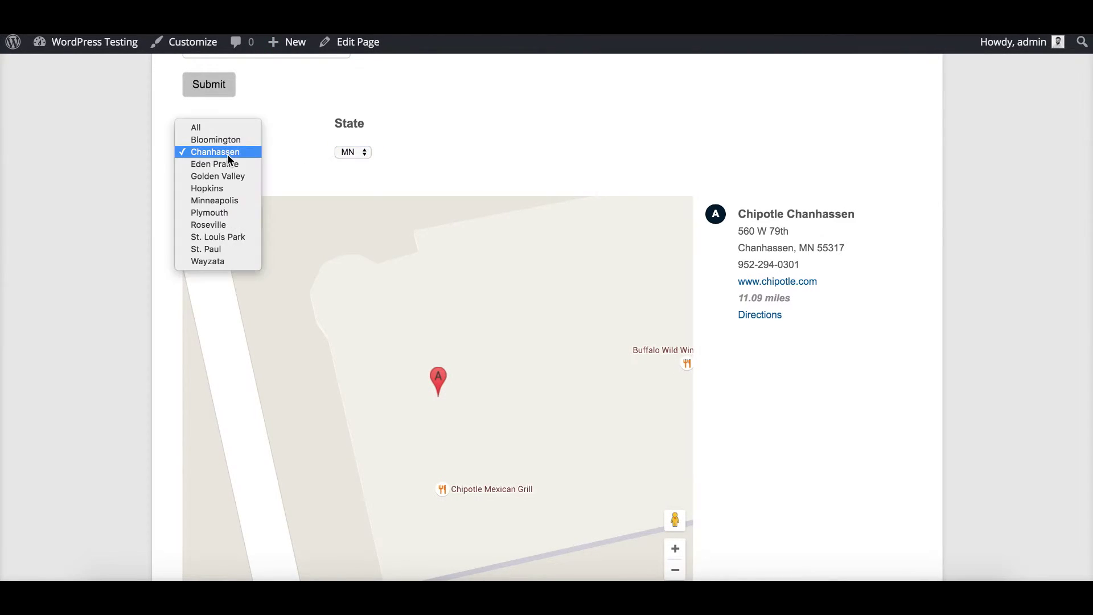
{"action": "left_click", "coordinate": [222, 237]}
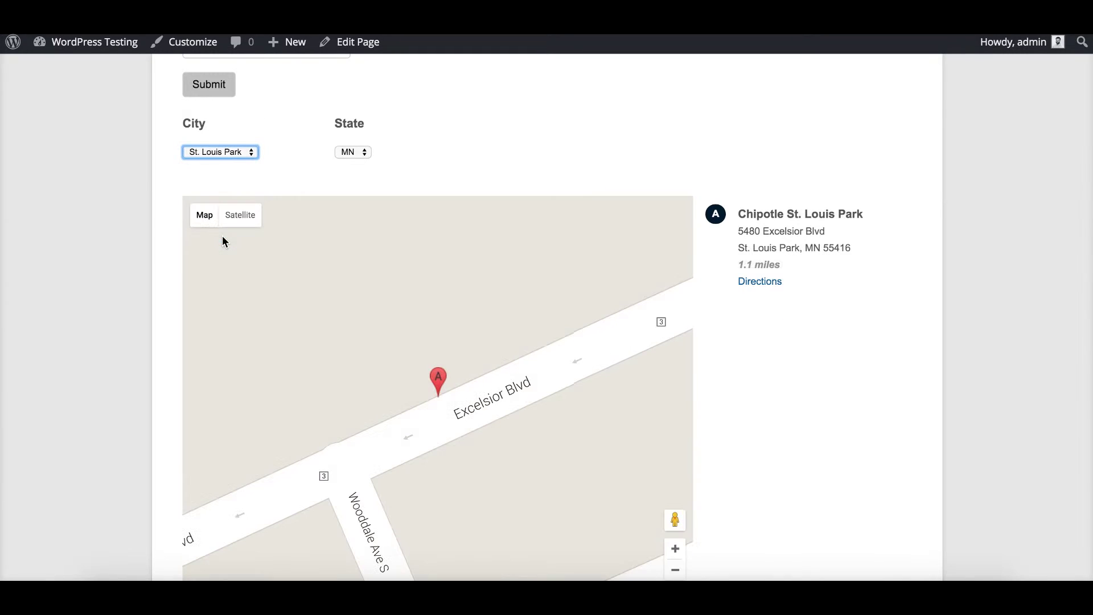
Step: Switch the store locator's city filter to Wayzata and view the matching location
{"action": "left_click", "coordinate": [224, 152]}
{"action": "left_click", "coordinate": [222, 177]}
{"action": "scroll", "coordinate": [501, 199], "scroll_direction": "up", "scroll_amount": 3}
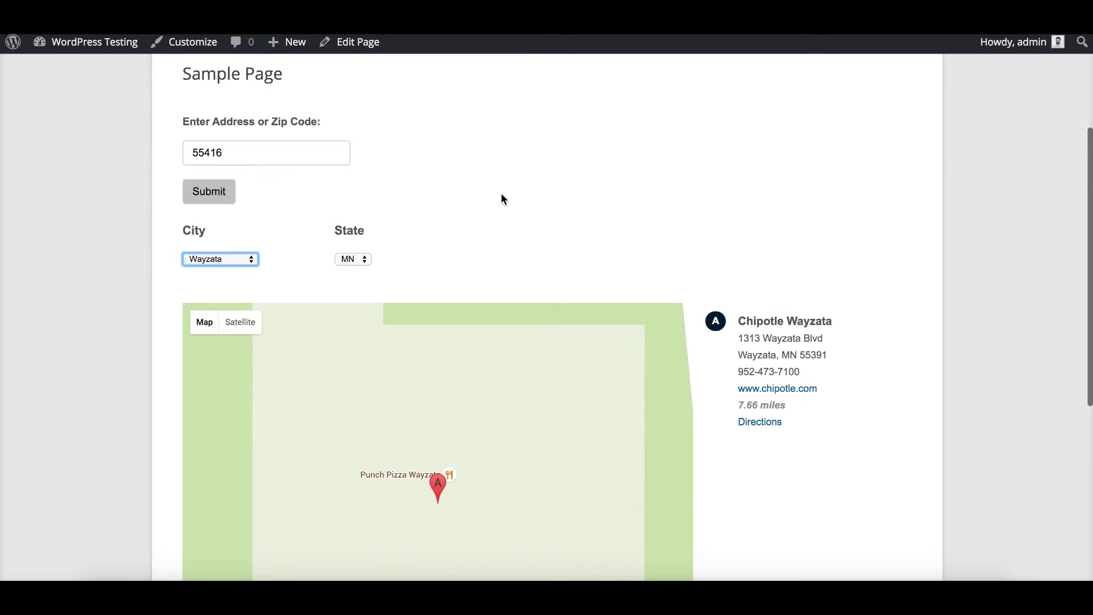
Step: Open the Cardinal Locator filter settings from the dashboard and check the City filter's choices on the published Sample Page
{"action": "left_click", "coordinate": [81, 73]}
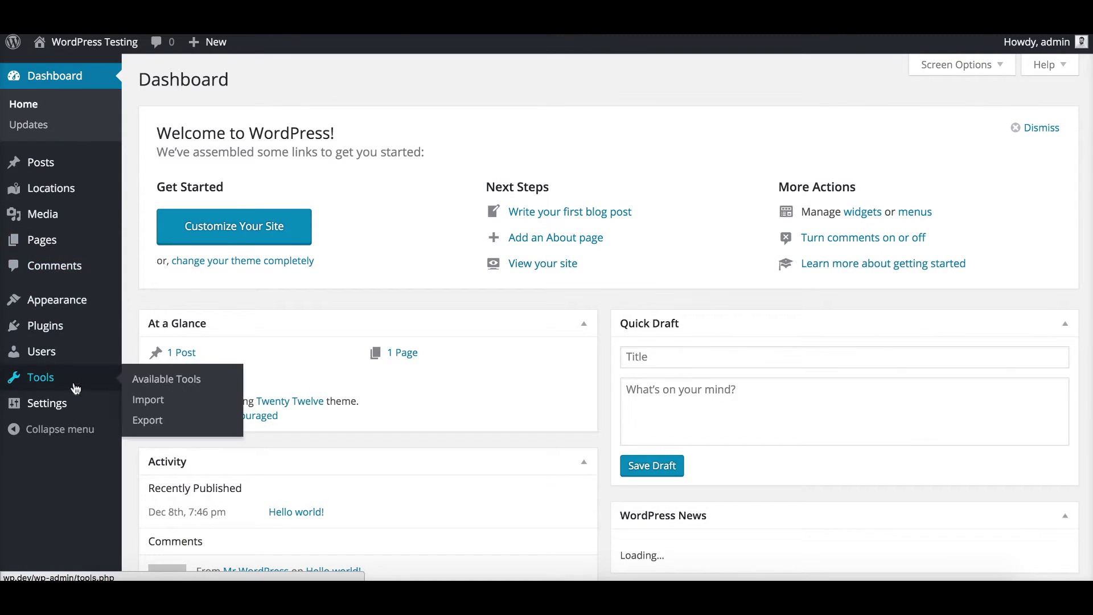
{"action": "mouse_move", "coordinate": [74, 405]}
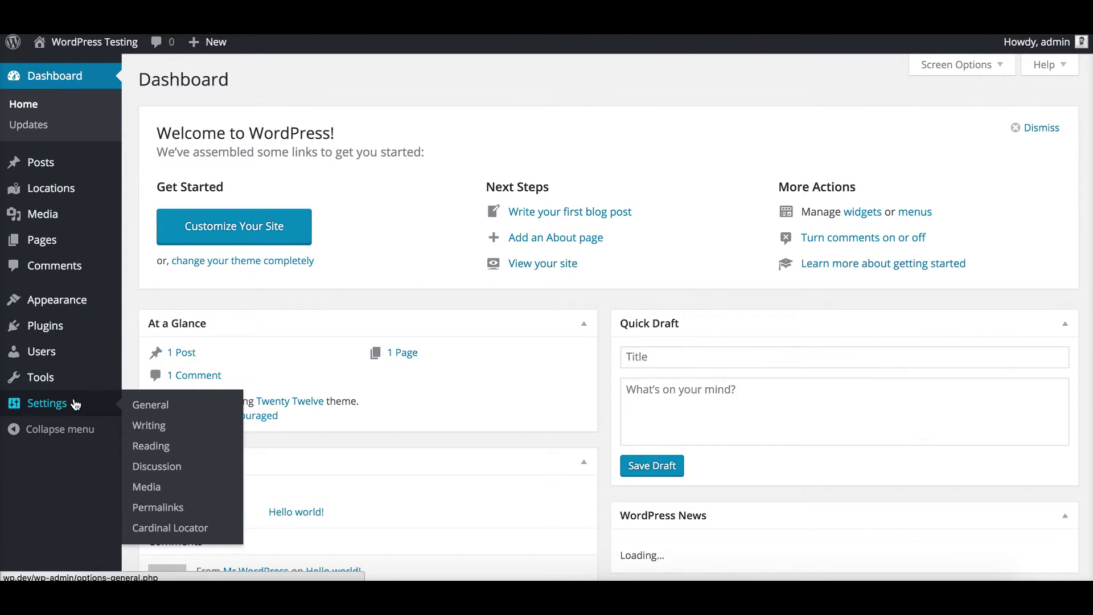
{"action": "left_click", "coordinate": [171, 527]}
{"action": "left_click", "coordinate": [578, 118]}
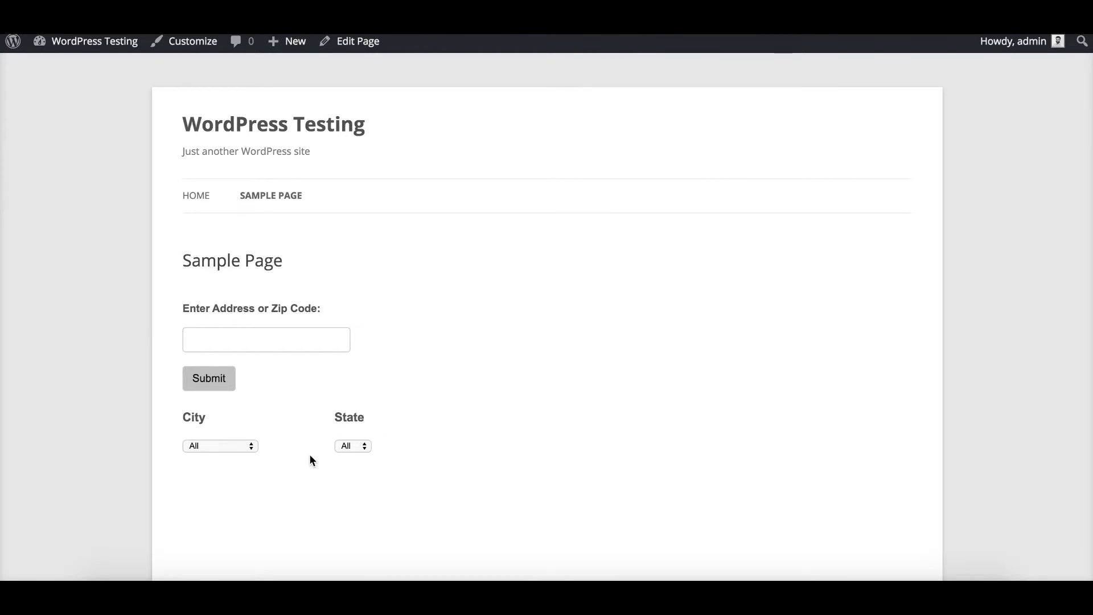
{"action": "left_click", "coordinate": [237, 445]}
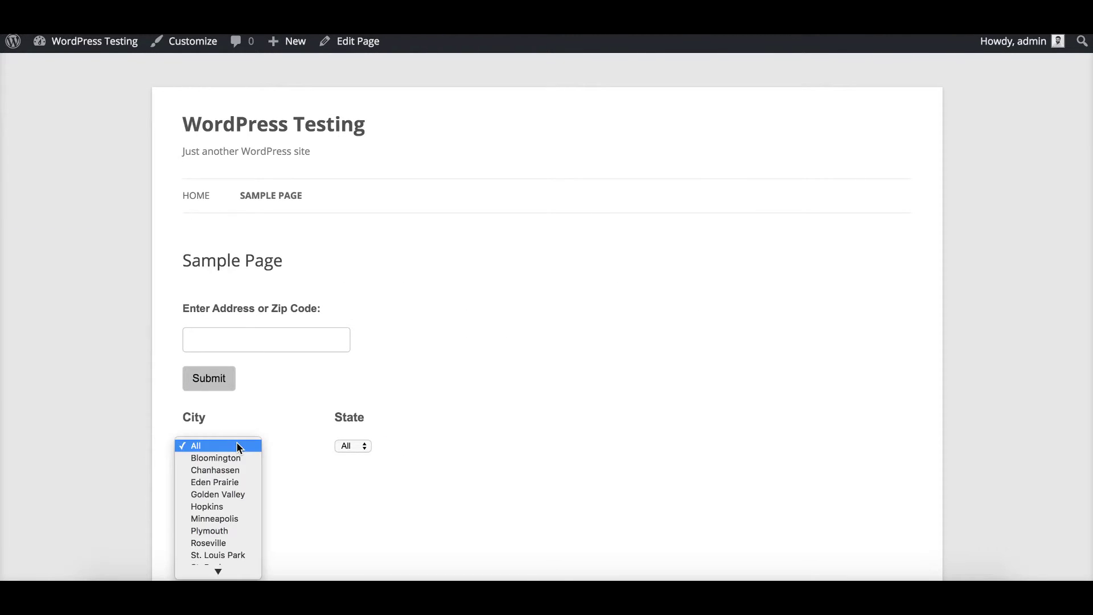
{"action": "left_click", "coordinate": [265, 464]}
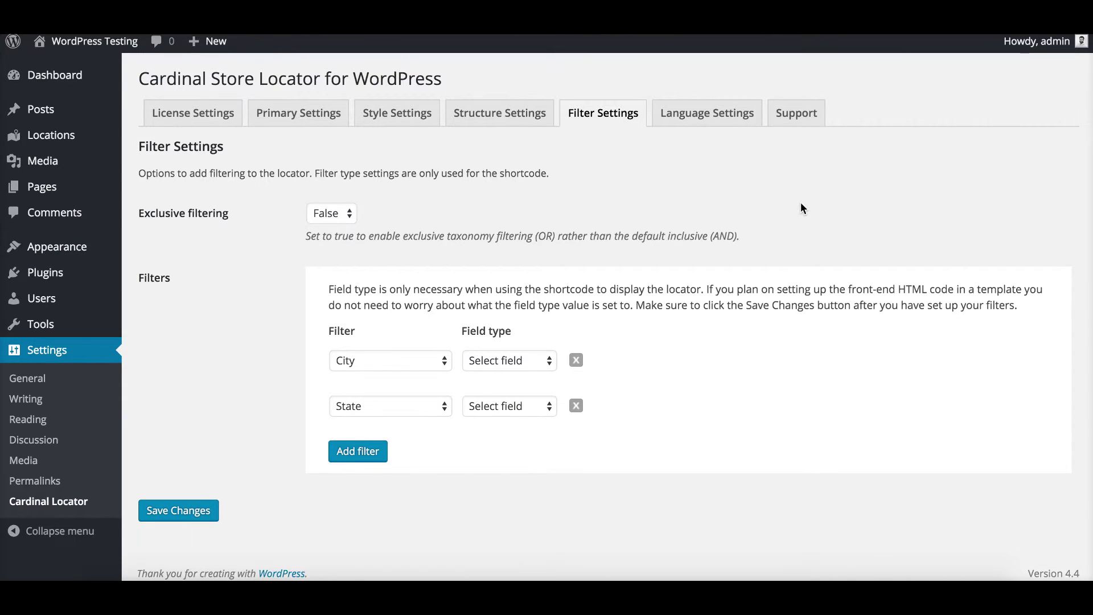
Step: Review the plugin's Language Settings, covering the shortcode labels and the primary error, unit and pagination texts
{"action": "left_click", "coordinate": [702, 115]}
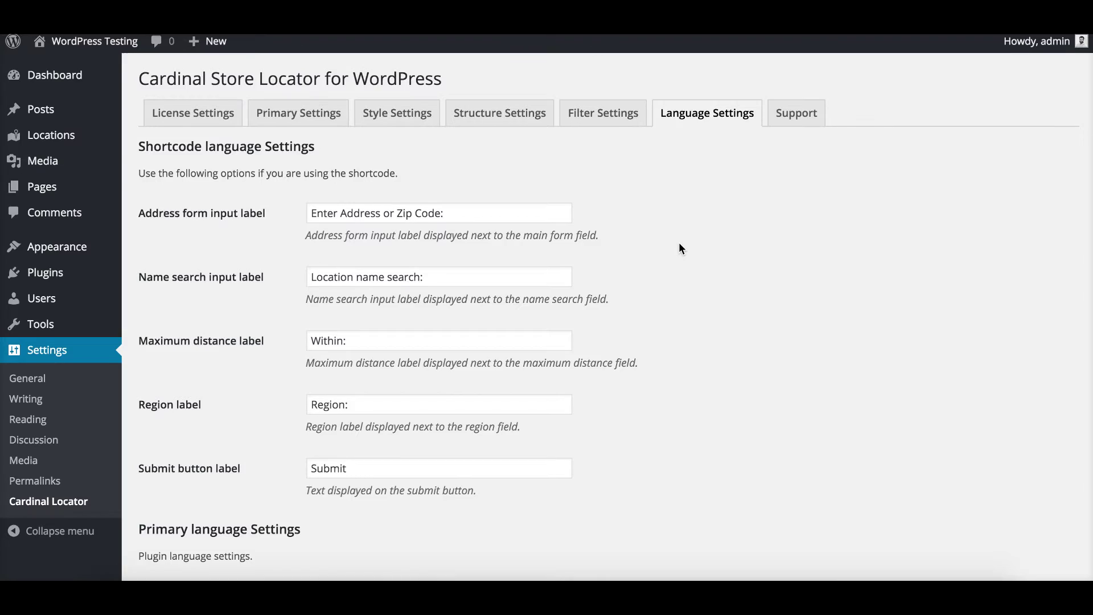
{"action": "scroll", "coordinate": [680, 248], "scroll_direction": "down", "scroll_amount": 1}
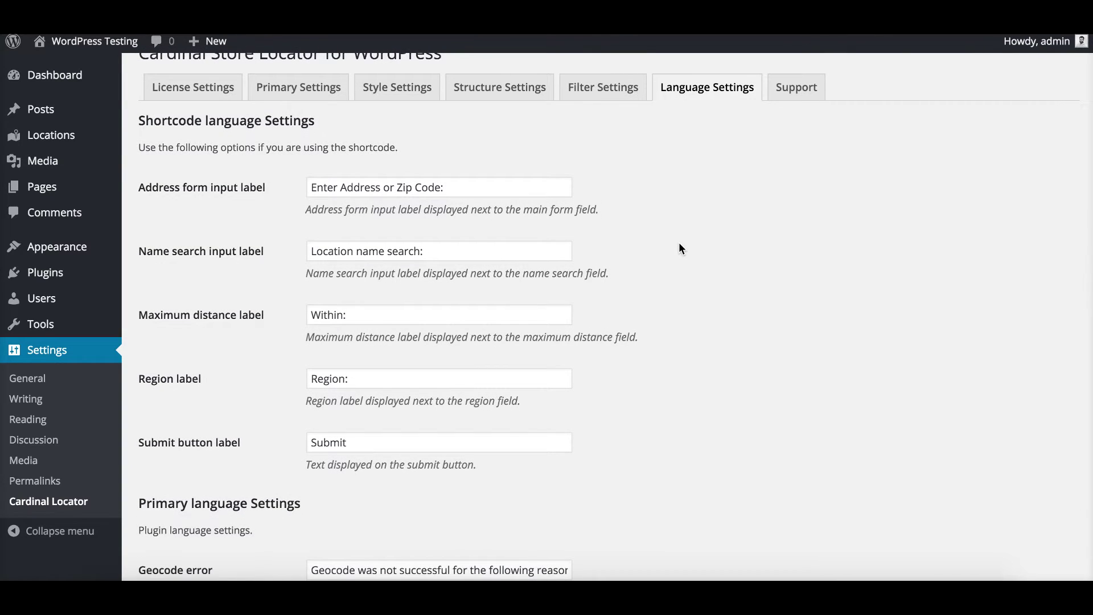
{"action": "scroll", "coordinate": [680, 248], "scroll_direction": "down", "scroll_amount": 1}
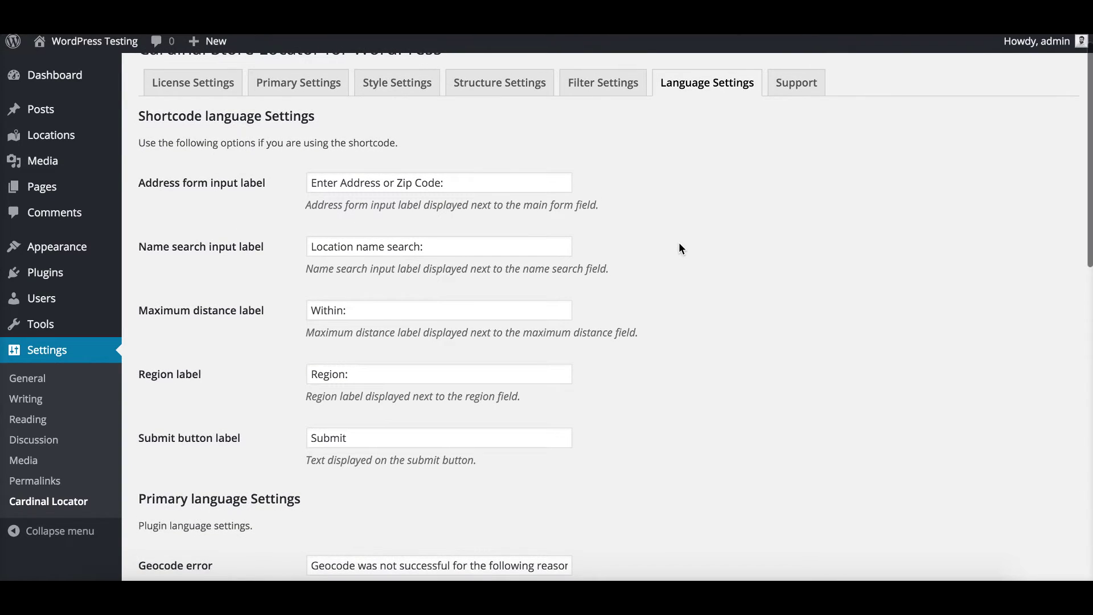
{"action": "scroll", "coordinate": [680, 248], "scroll_direction": "down", "scroll_amount": 3}
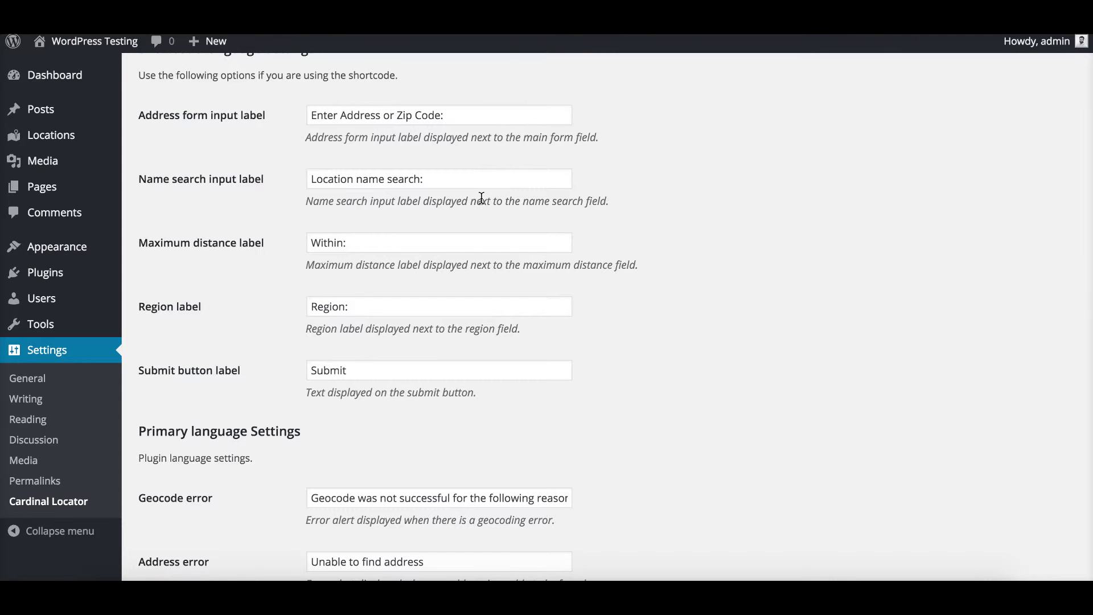
{"action": "scroll", "coordinate": [481, 197], "scroll_direction": "down", "scroll_amount": 3}
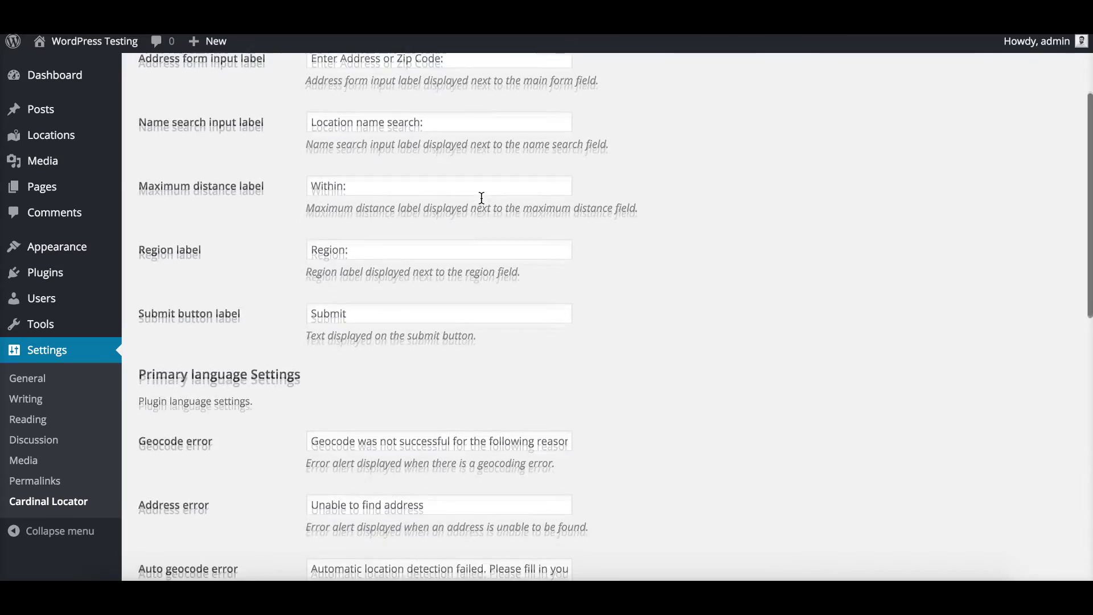
{"action": "scroll", "coordinate": [481, 198], "scroll_direction": "down", "scroll_amount": 1}
{"action": "scroll", "coordinate": [481, 198], "scroll_direction": "down", "scroll_amount": 6}
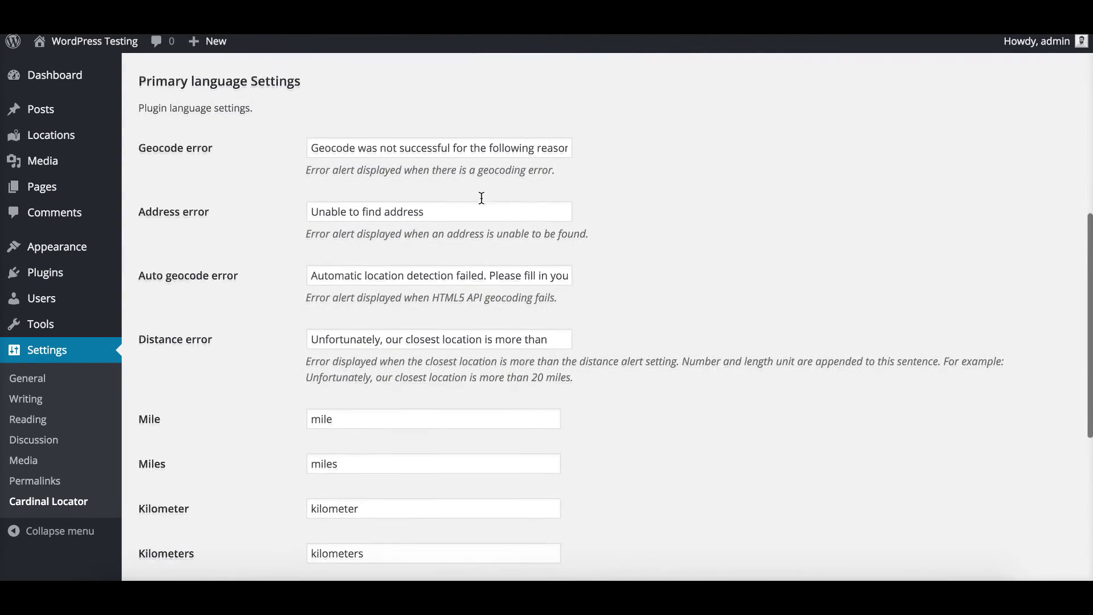
{"action": "scroll", "coordinate": [481, 198], "scroll_direction": "down", "scroll_amount": 5}
{"action": "scroll", "coordinate": [481, 198], "scroll_direction": "down", "scroll_amount": 5}
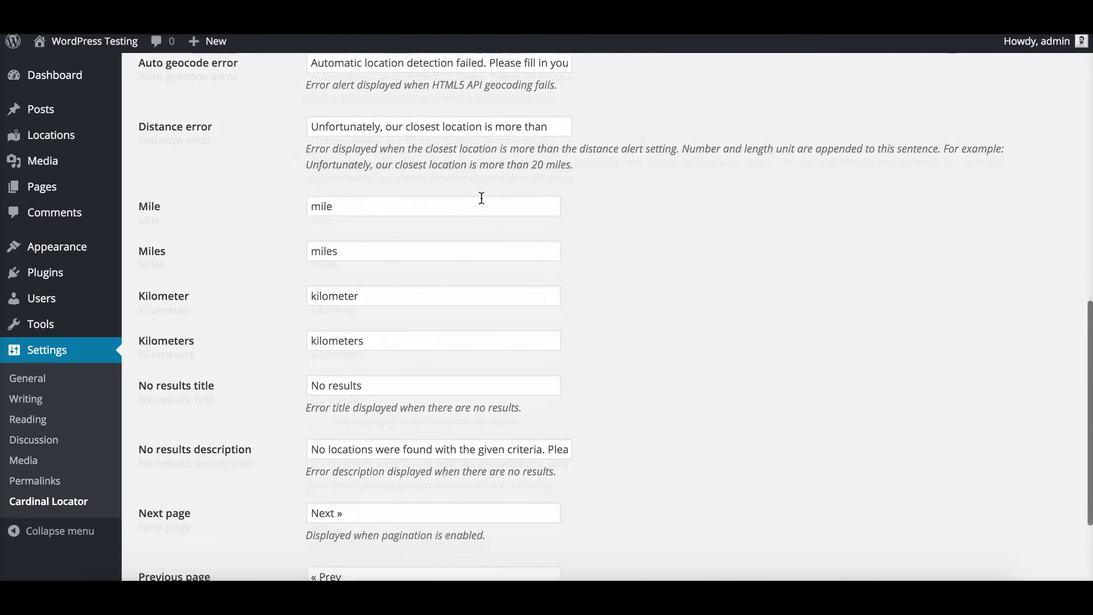
{"action": "scroll", "coordinate": [481, 197], "scroll_direction": "up", "scroll_amount": 15}
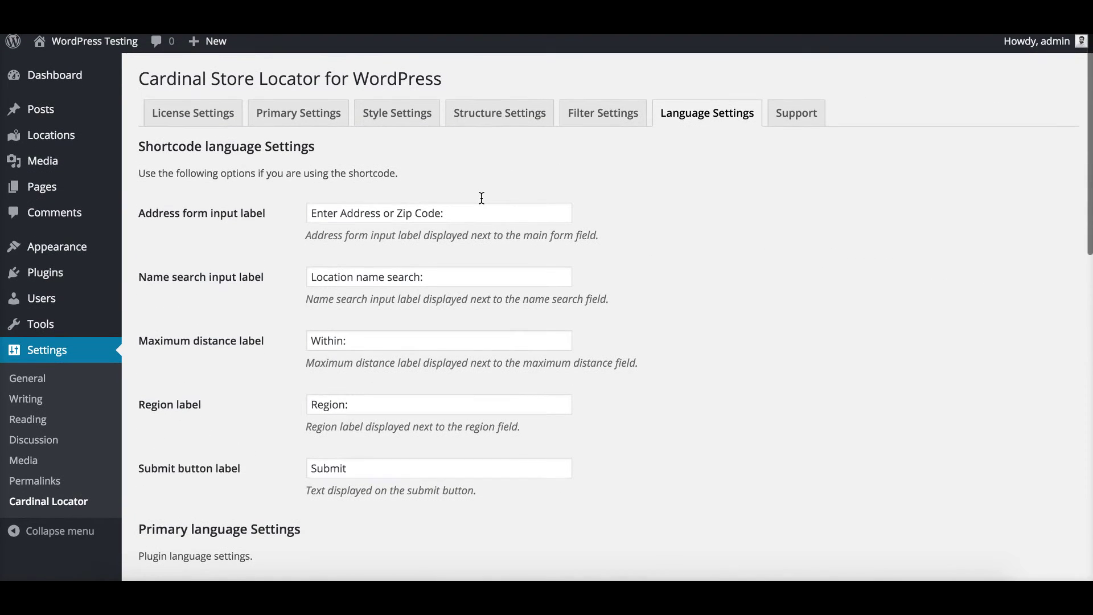
Step: Open the plugin's Support section and try selecting the whole system information text
{"action": "left_click", "coordinate": [795, 111]}
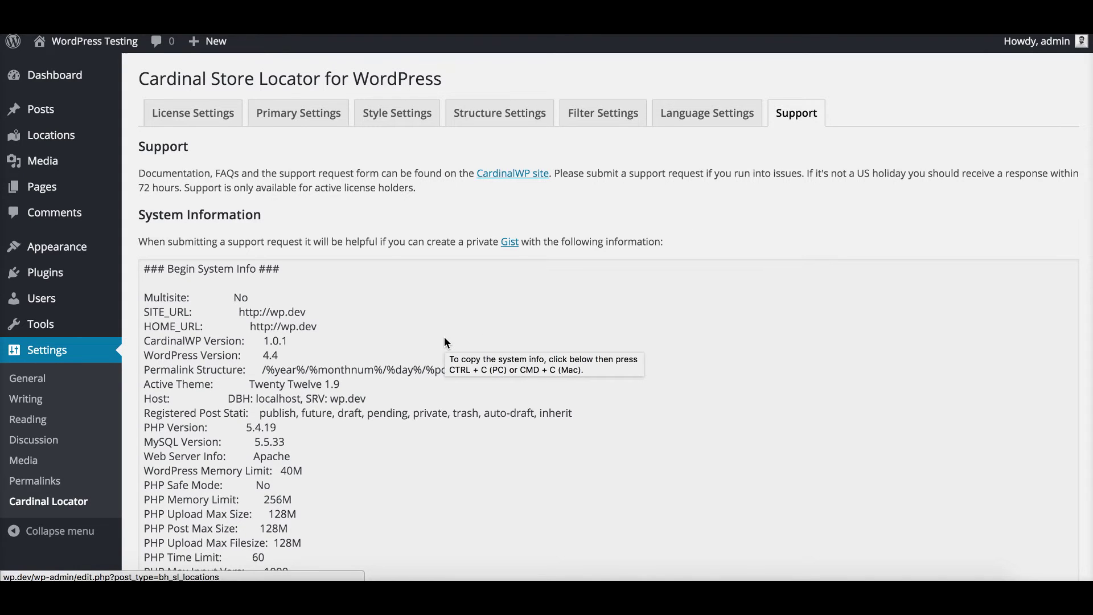
{"action": "left_click", "coordinate": [396, 342]}
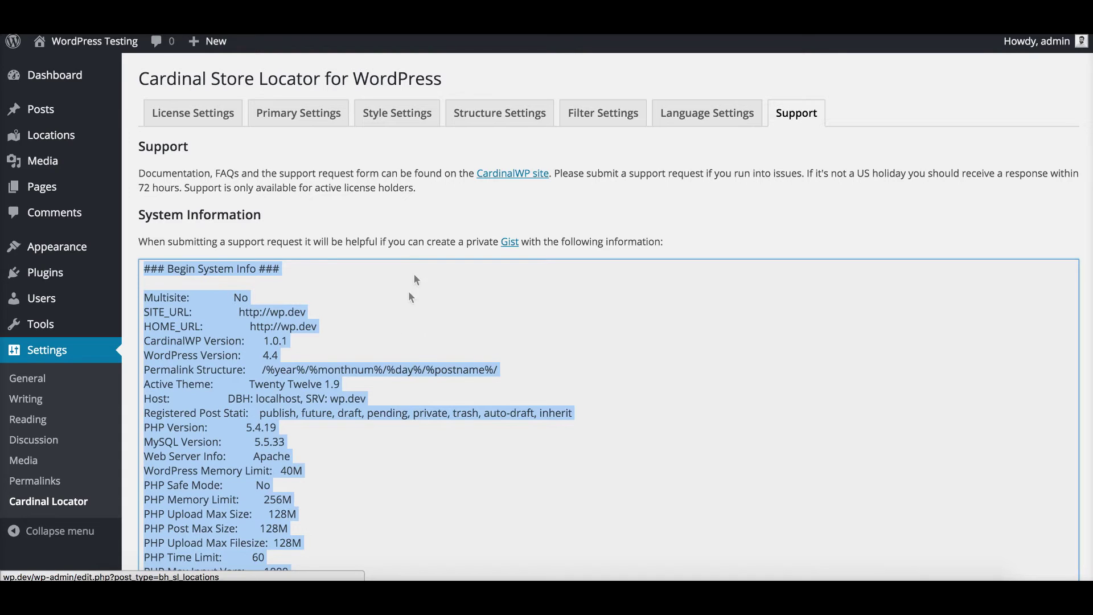
{"action": "left_click", "coordinate": [411, 203]}
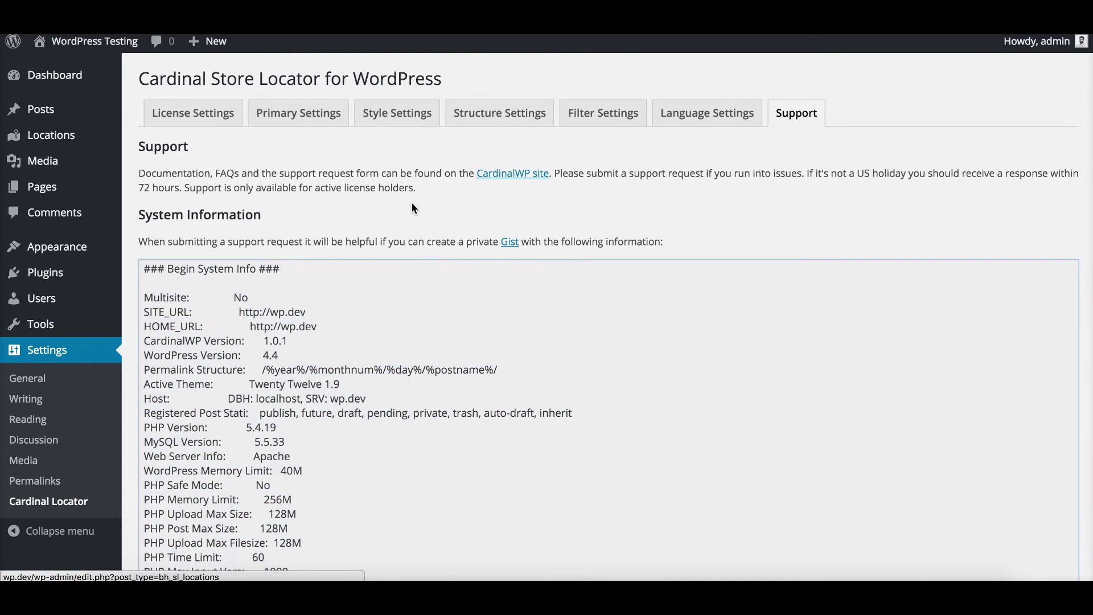
Step: Open the Chipotle Bloomington location for editing and examine its location fields, including address, contact details and website
{"action": "mouse_move", "coordinate": [80, 144]}
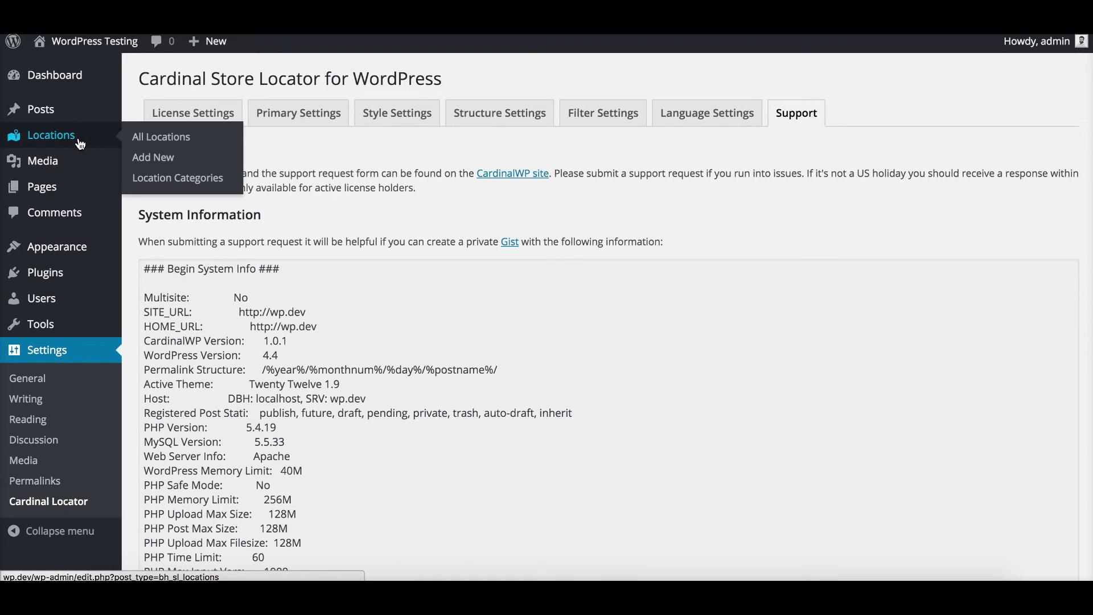
{"action": "left_click", "coordinate": [161, 136]}
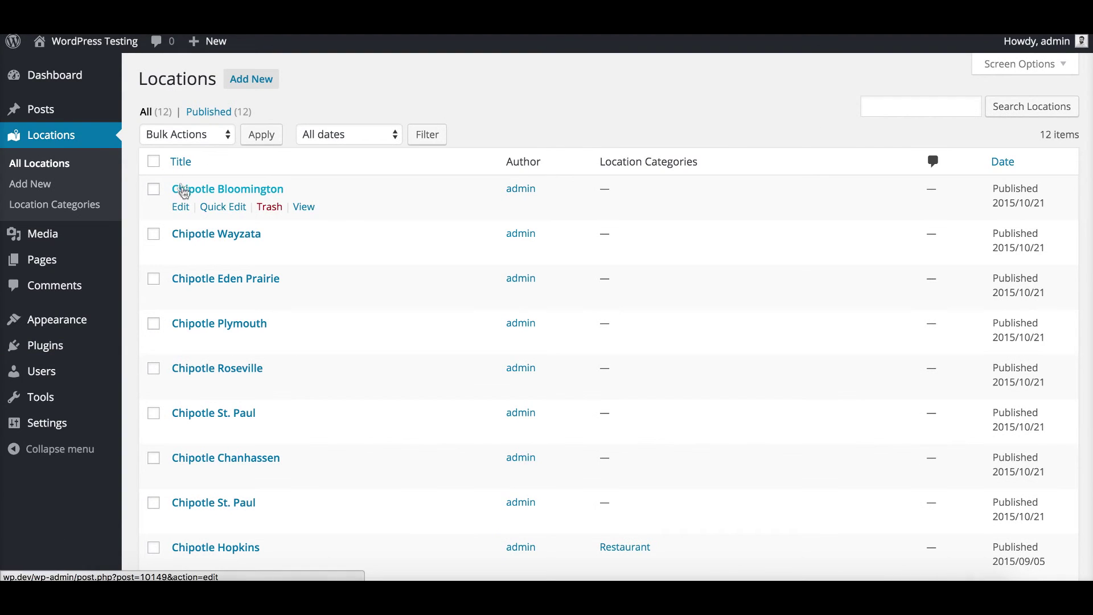
{"action": "left_click", "coordinate": [183, 210]}
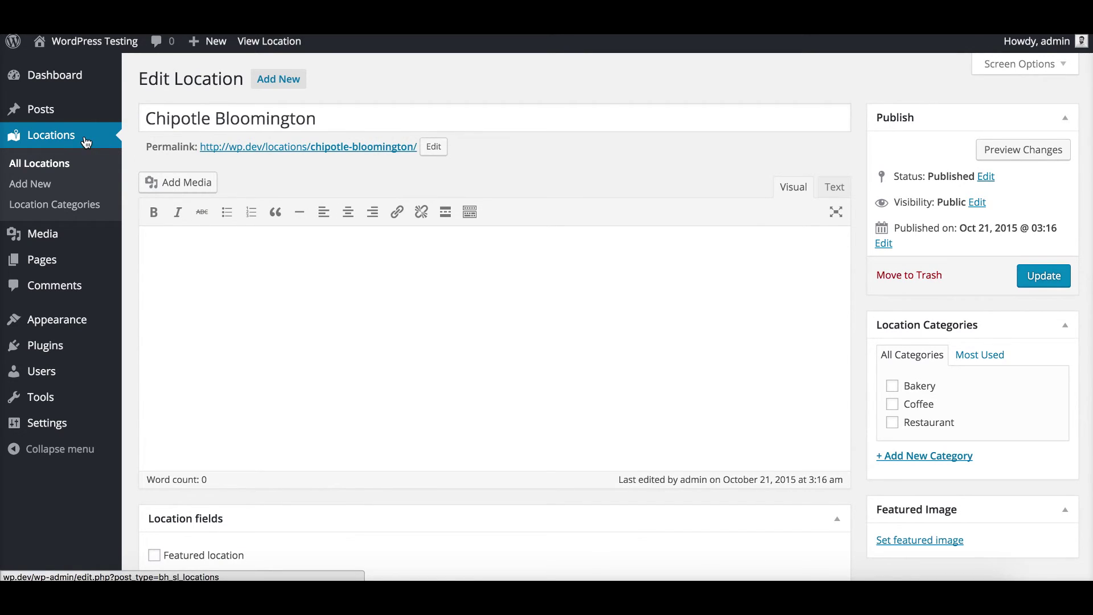
{"action": "scroll", "coordinate": [139, 141], "scroll_direction": "down", "scroll_amount": 3}
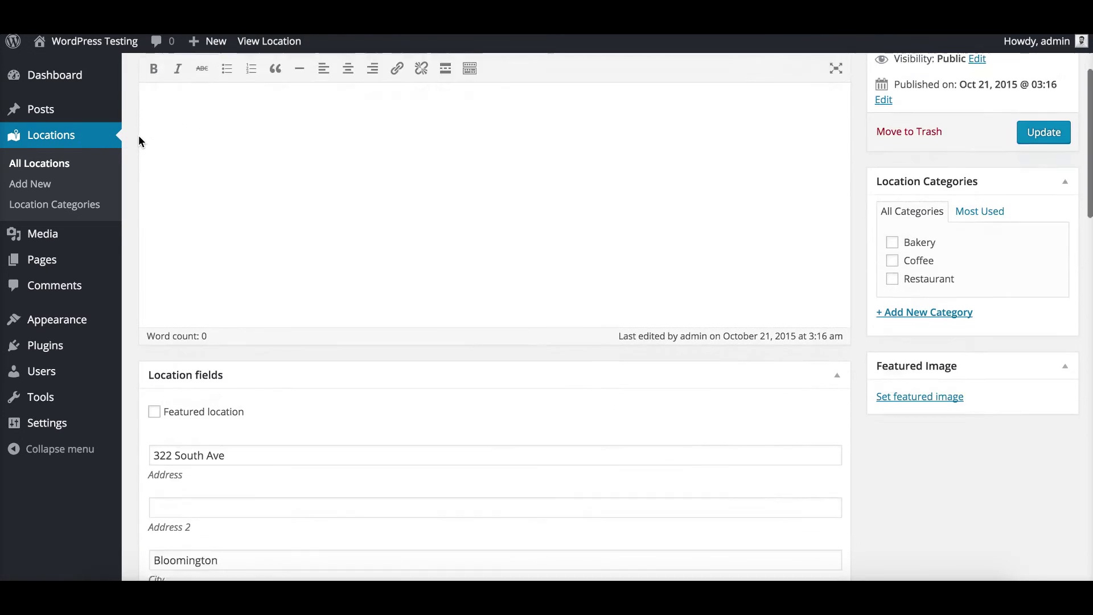
{"action": "scroll", "coordinate": [140, 141], "scroll_direction": "down", "scroll_amount": 5}
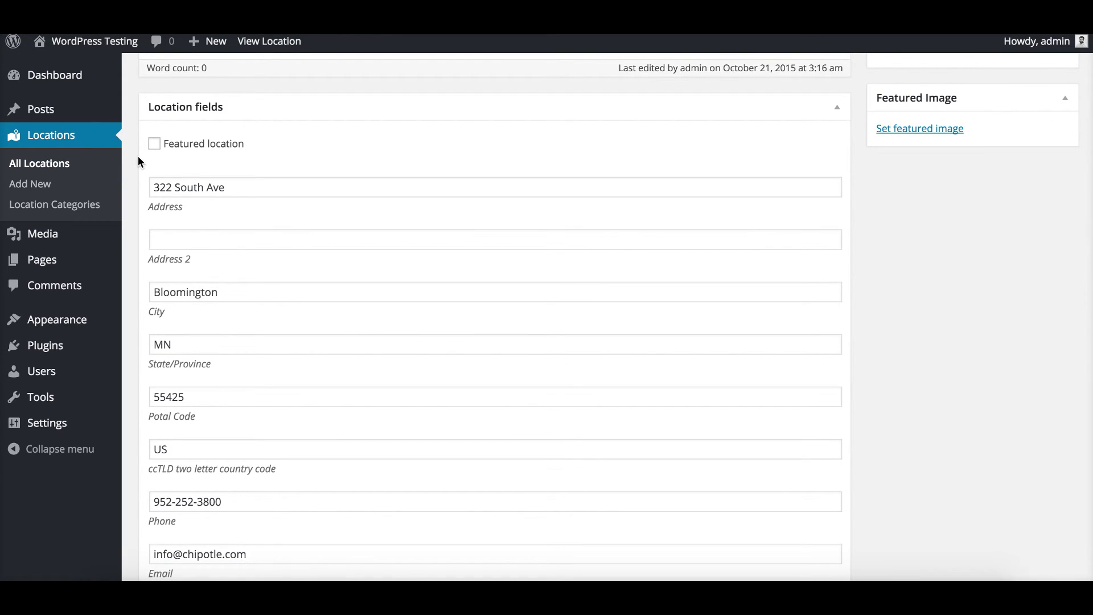
{"action": "scroll", "coordinate": [137, 156], "scroll_direction": "down", "scroll_amount": 1}
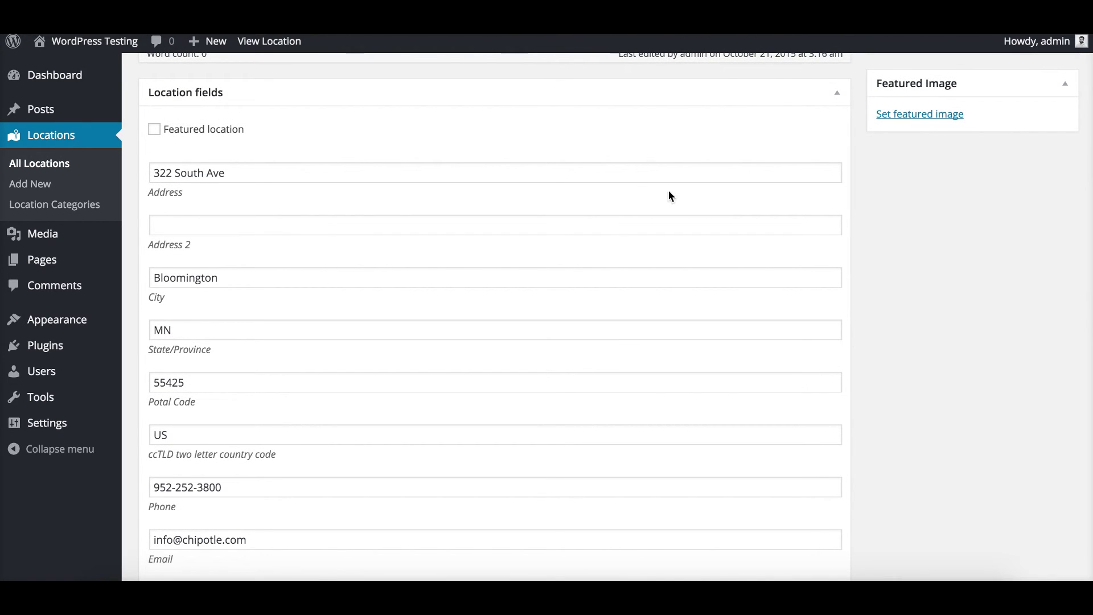
{"action": "scroll", "coordinate": [884, 244], "scroll_direction": "down", "scroll_amount": 3}
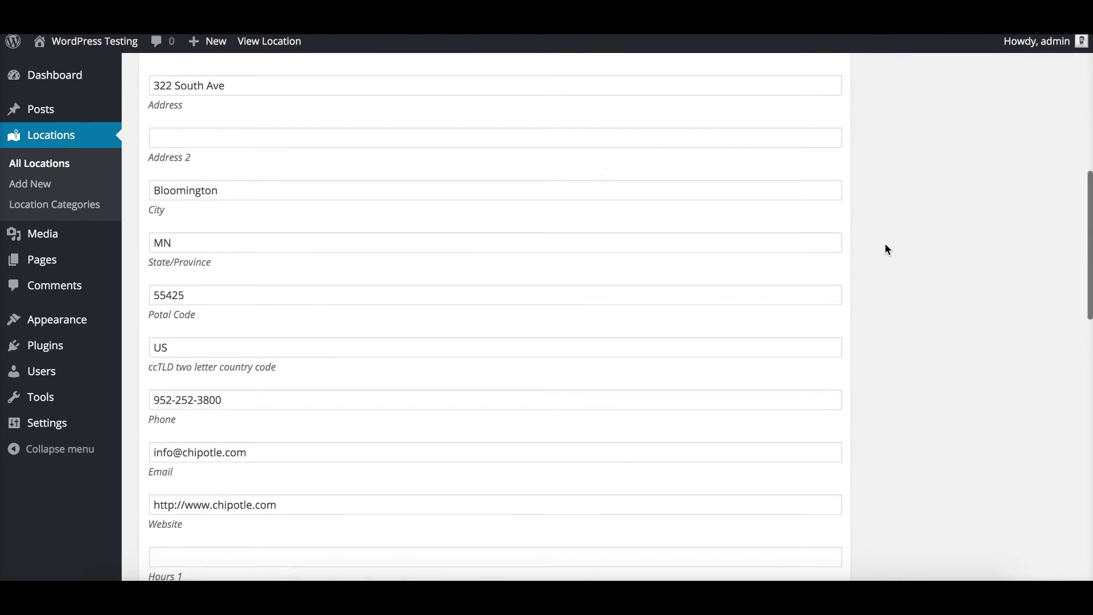
{"action": "scroll", "coordinate": [885, 249], "scroll_direction": "down", "scroll_amount": 1}
{"action": "scroll", "coordinate": [885, 249], "scroll_direction": "down", "scroll_amount": 5}
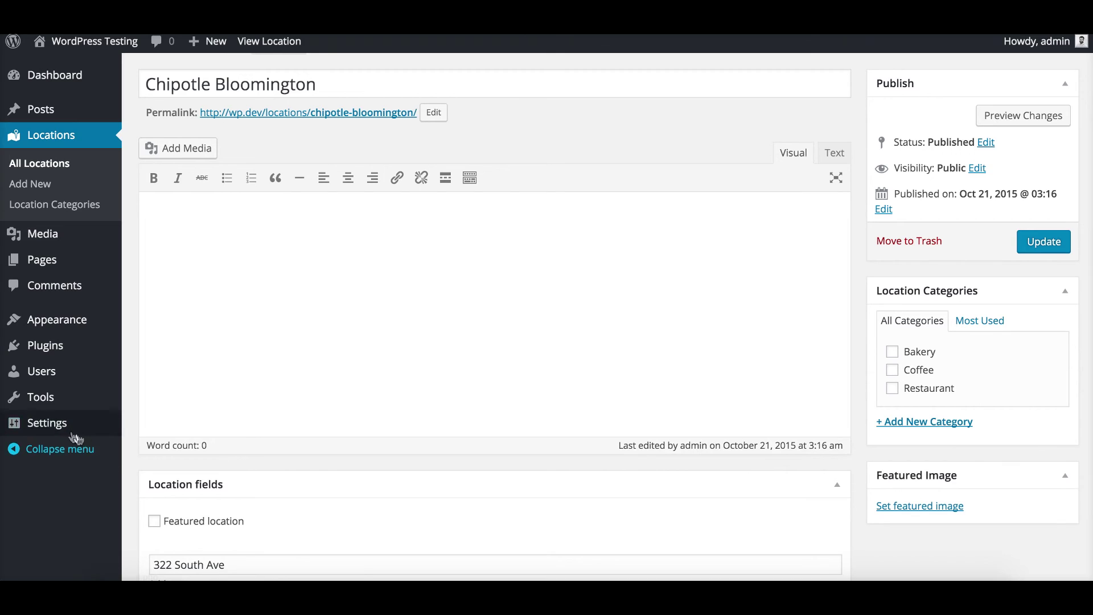
Step: Return to the Cardinal Locator plugin settings and review the Primary Settings, including the data source
{"action": "mouse_move", "coordinate": [91, 426]}
{"action": "left_click", "coordinate": [164, 540]}
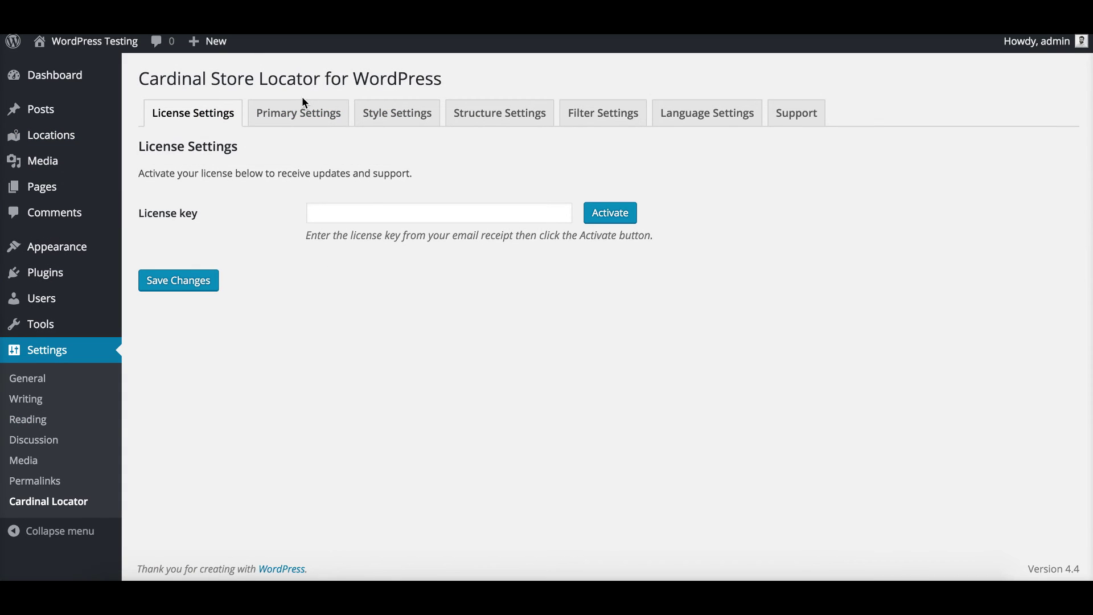
{"action": "left_click", "coordinate": [301, 111]}
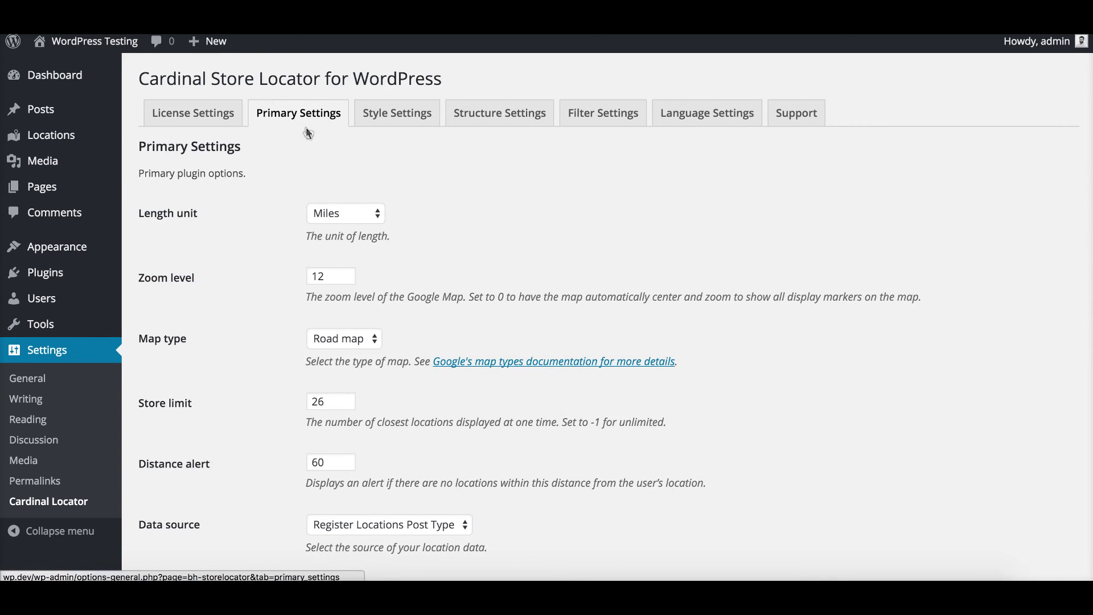
{"action": "scroll", "coordinate": [516, 296], "scroll_direction": "down", "scroll_amount": 3}
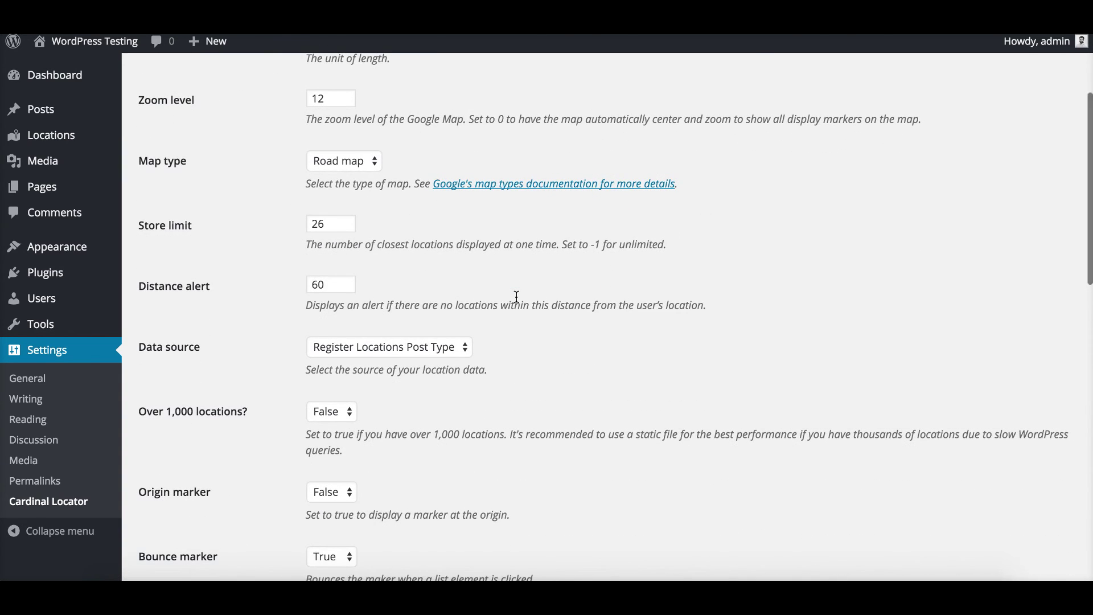
{"action": "scroll", "coordinate": [516, 297], "scroll_direction": "up", "scroll_amount": 3}
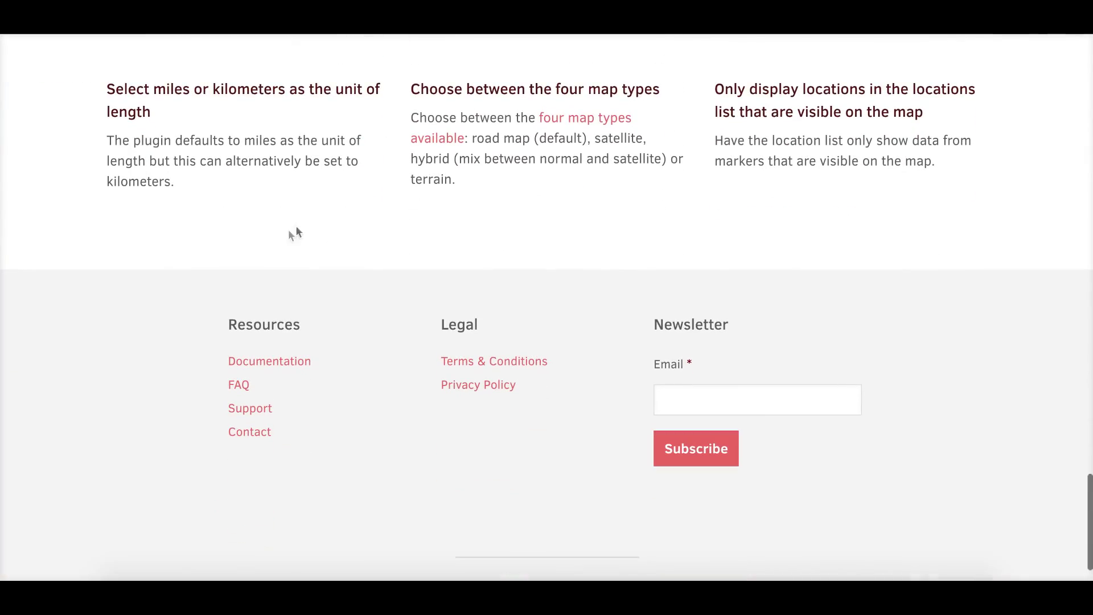
Step: Open the Contact page from the footer resources of the CardinalWP website
{"action": "left_click", "coordinate": [241, 432]}
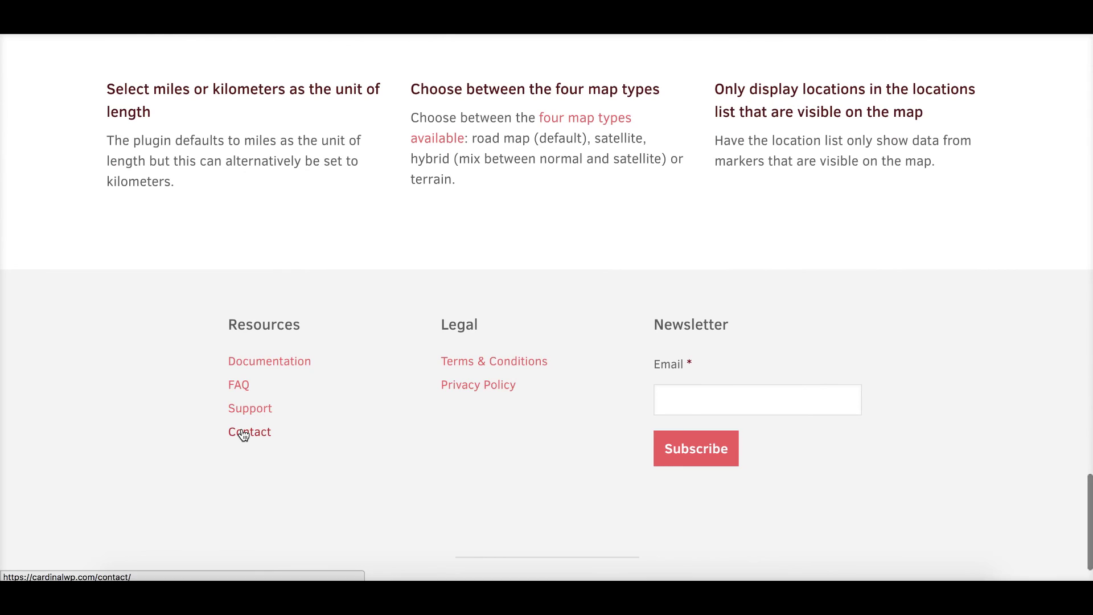